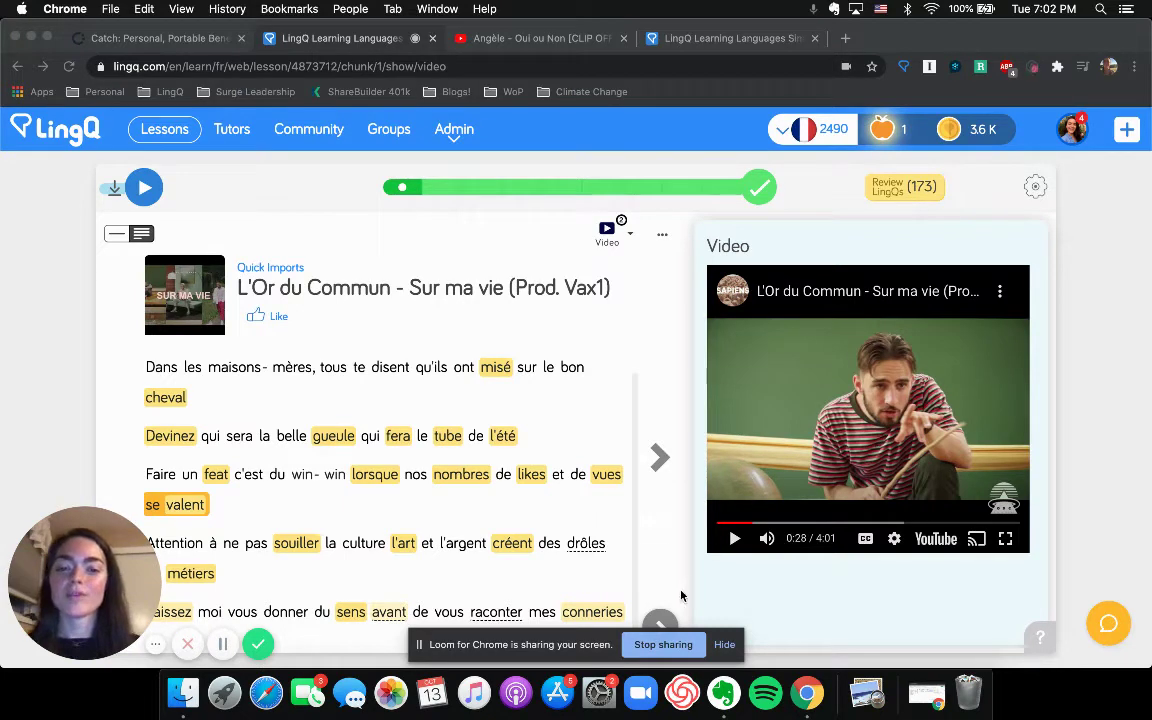
Leave the 'Sur ma vie' lesson and switch to the YouTube tab for Angèle's 'Oui ou Non' clip.
left_click(724, 644)
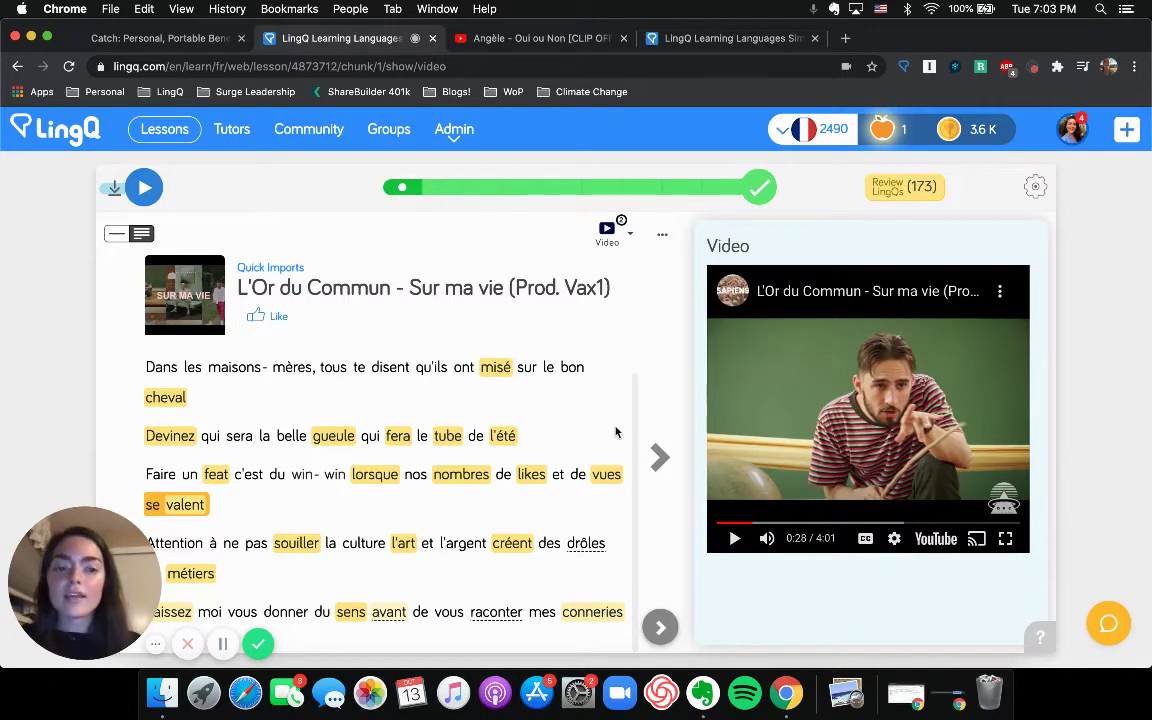
left_click(557, 43)
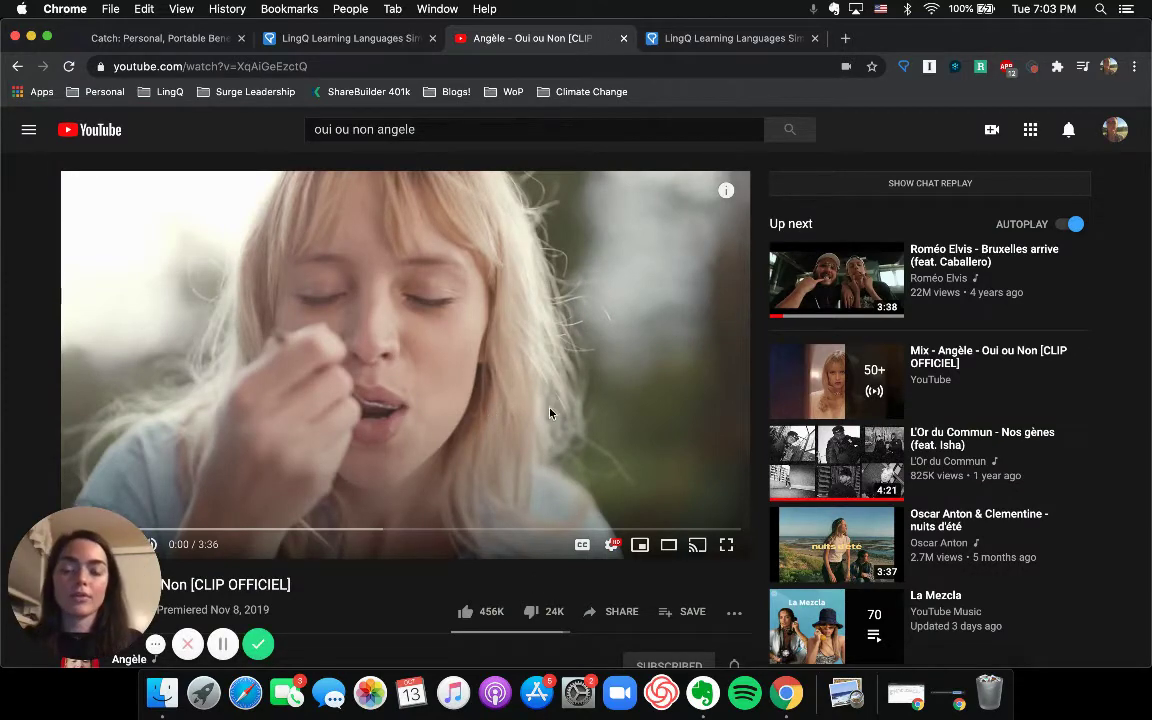
scroll(549, 412, "down", 3)
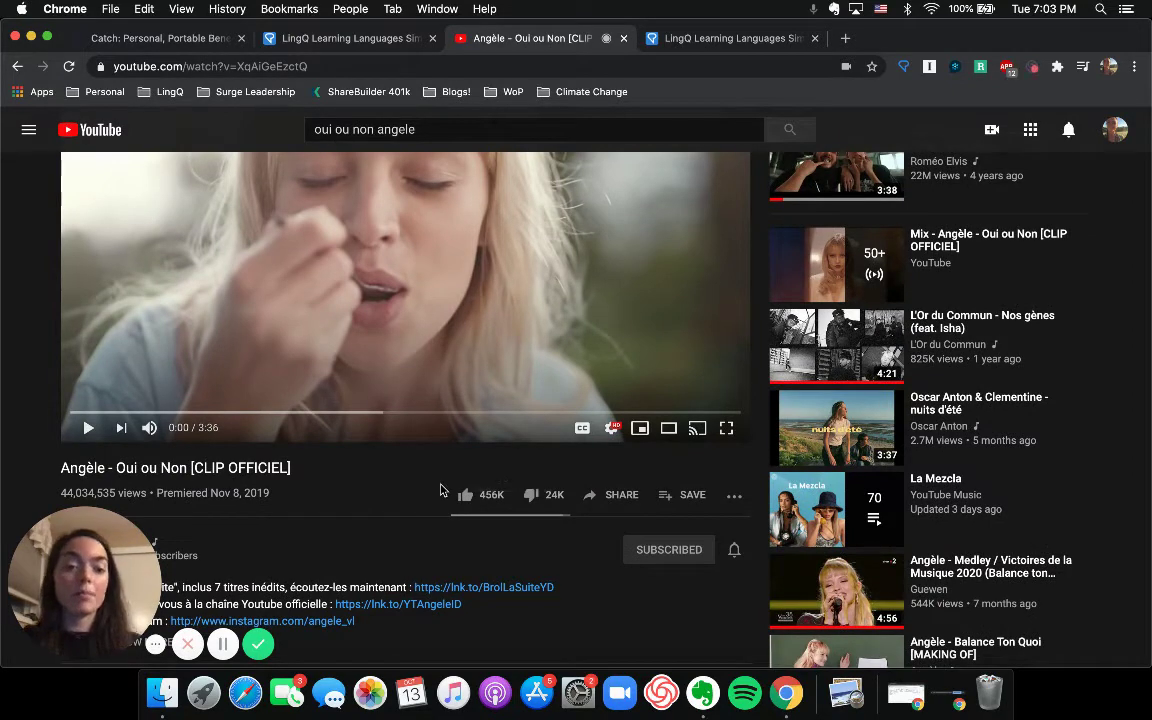
scroll(440, 490, "down", 1)
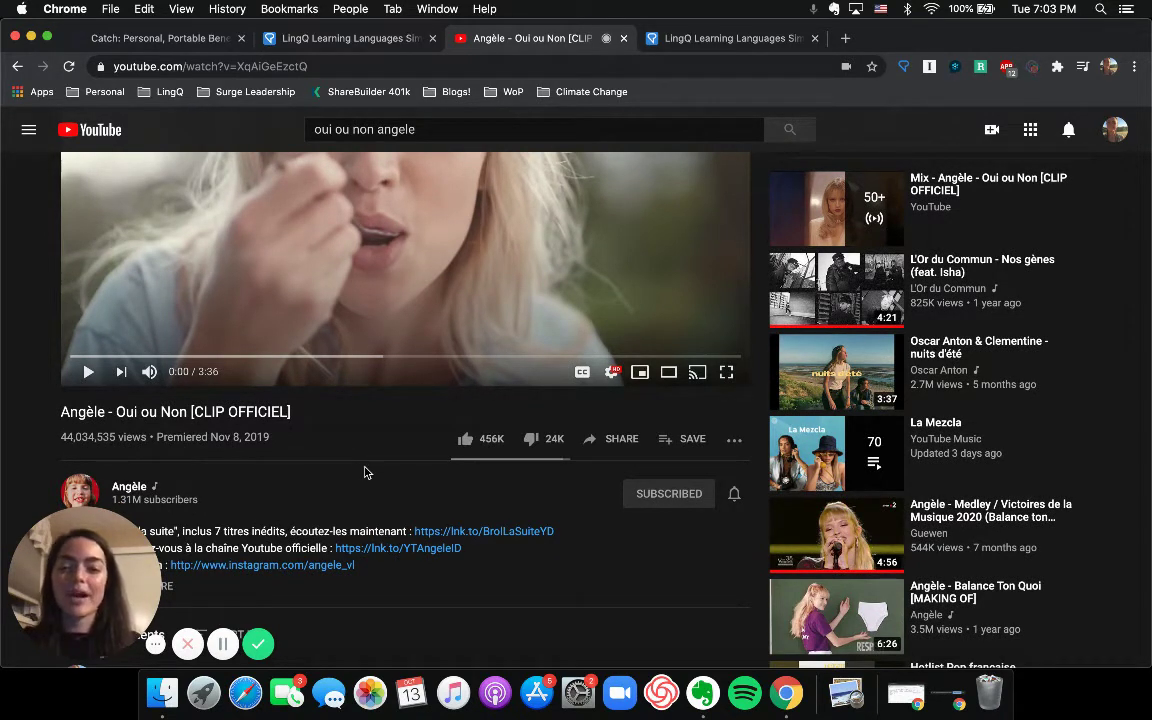
scroll(365, 472, "up", 3)
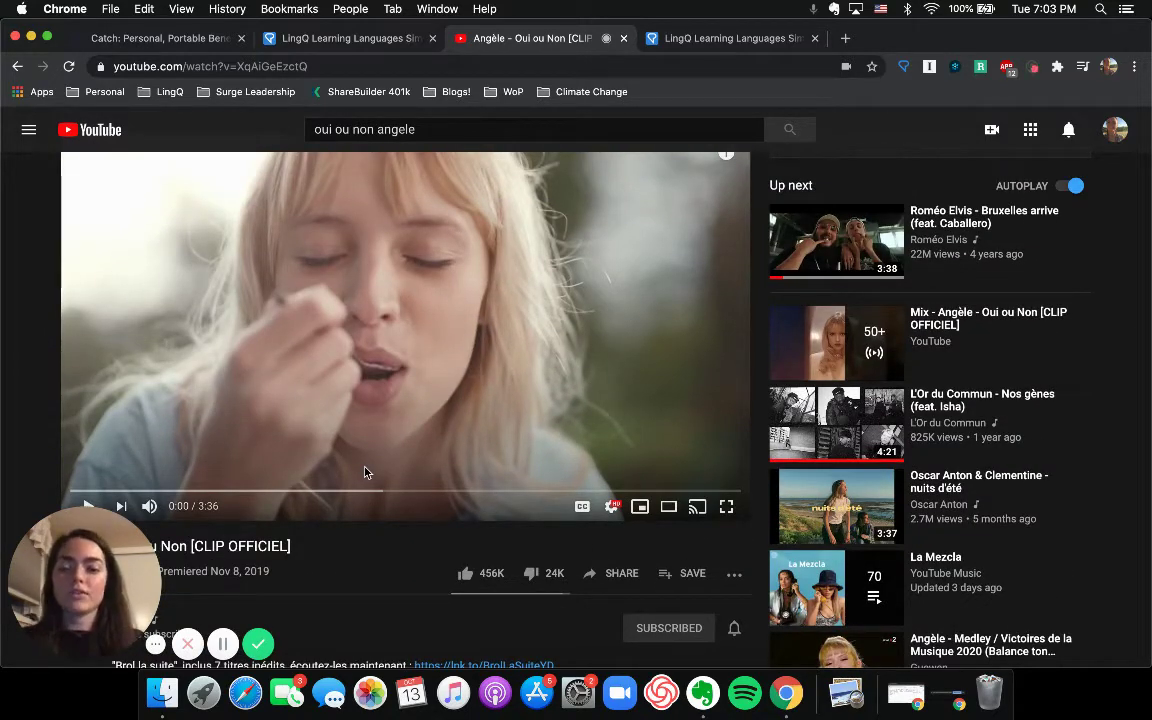
scroll(365, 472, "down", 1)
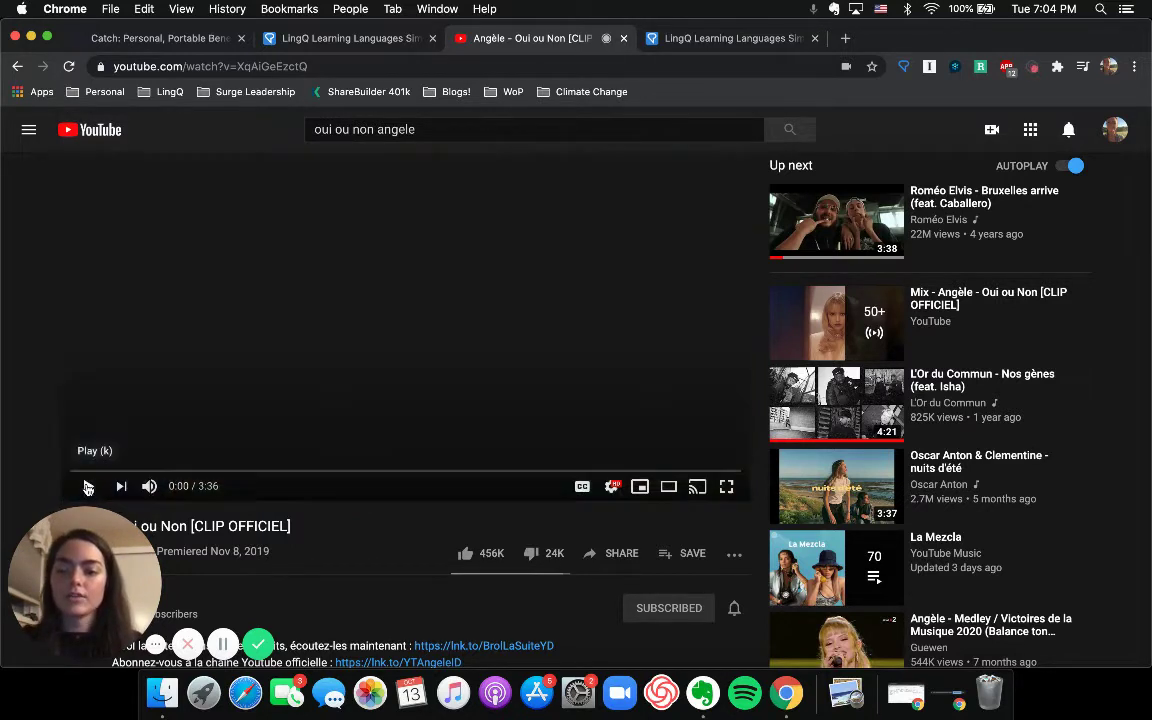
Start the 'Oui ou Non' music video playing, then pause it.
left_click(88, 486)
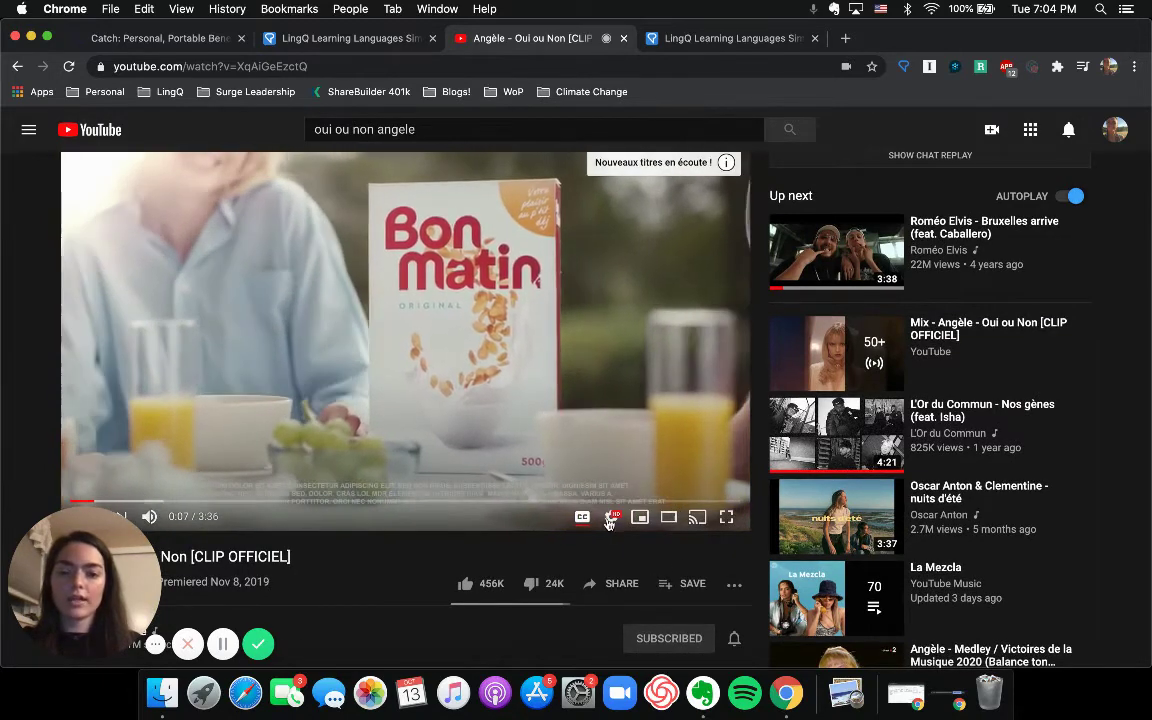
left_click(611, 518)
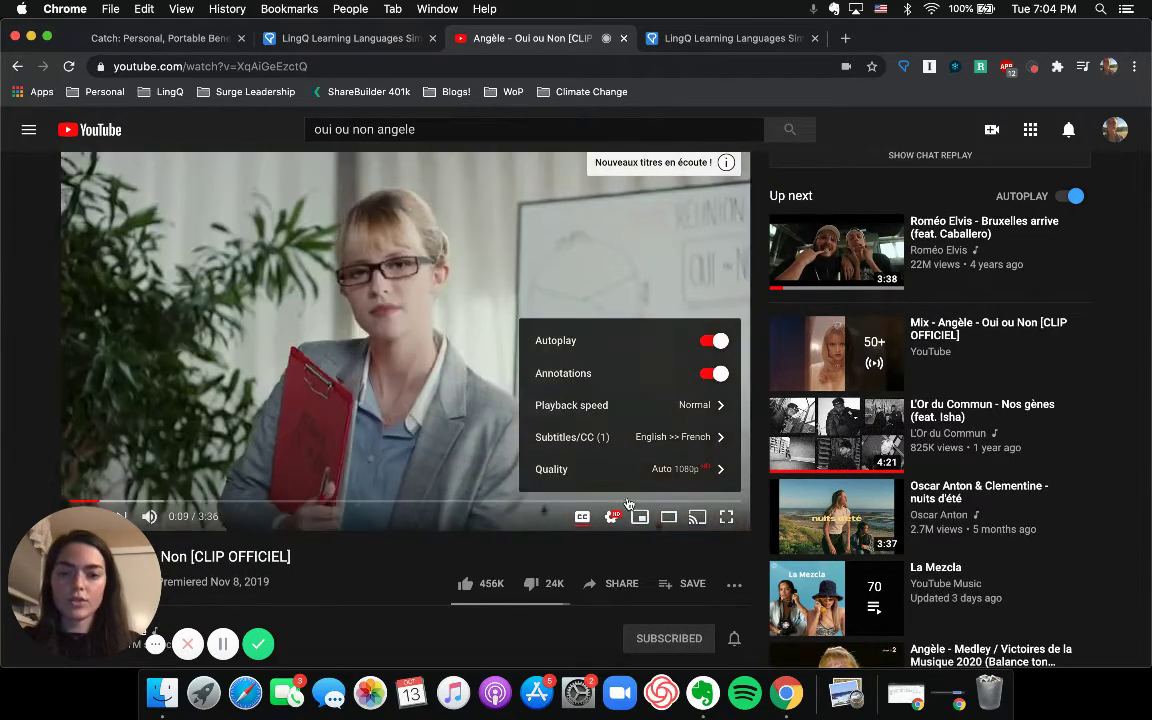
scroll(150, 440, "down", 1)
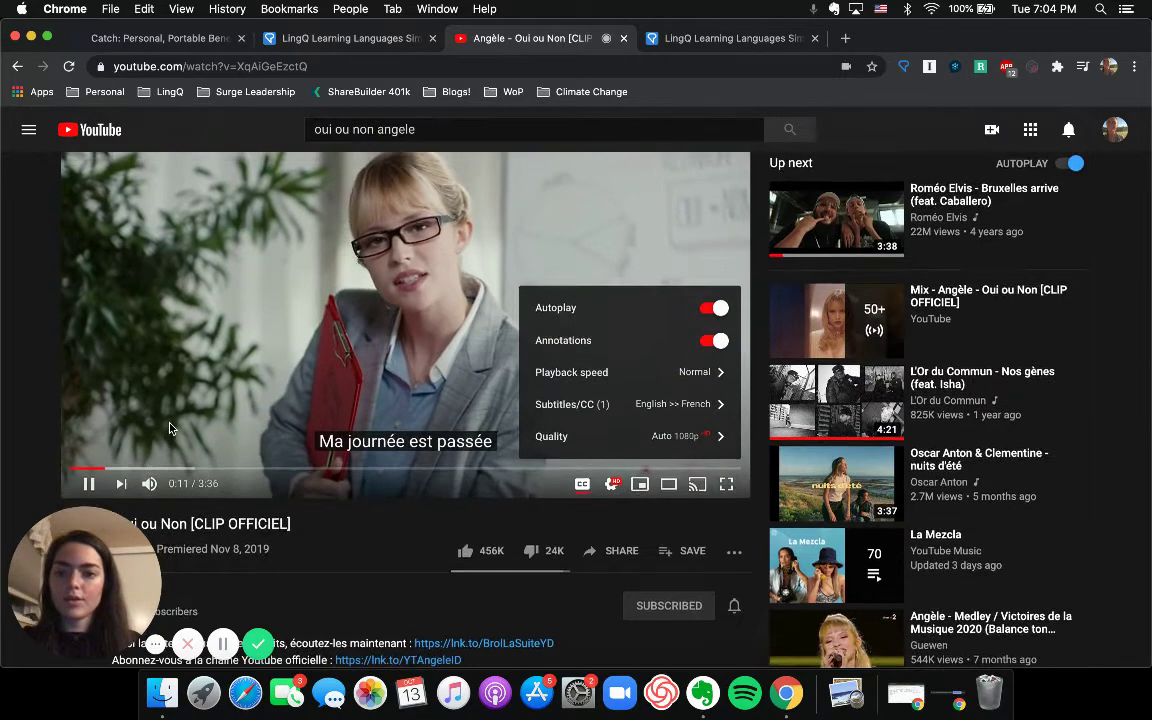
left_click(612, 485)
scroll(616, 489, "up", 1)
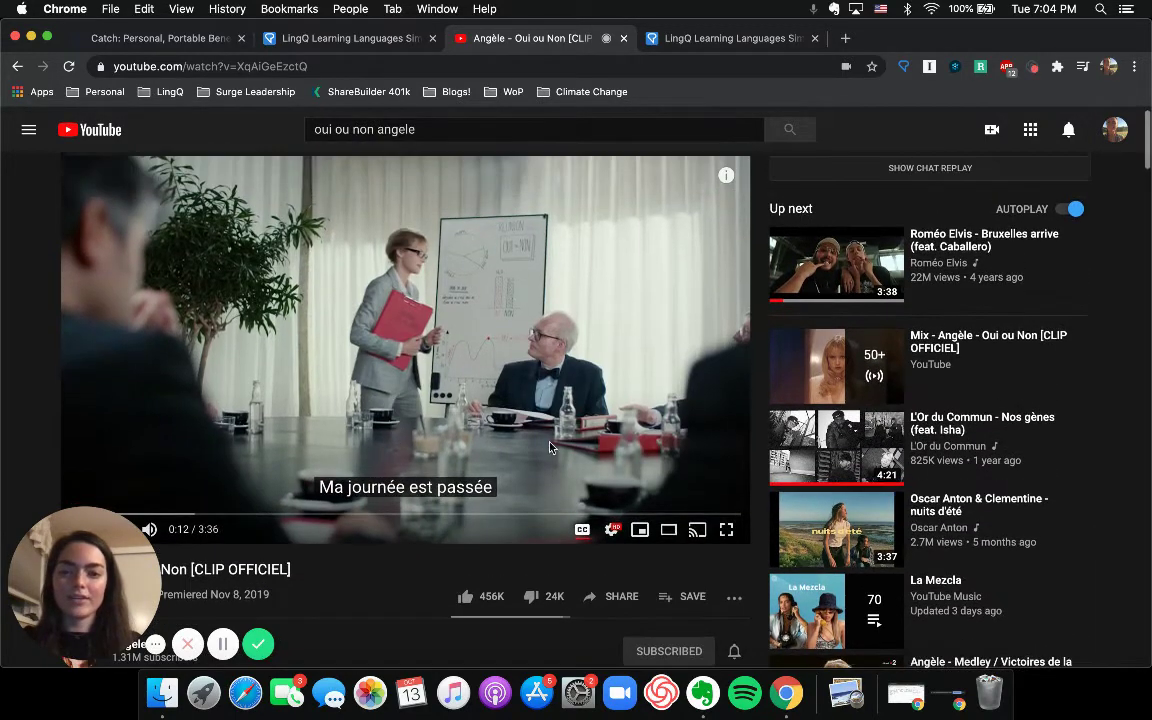
Turn on French auto-translated subtitles, leaving the clip paused at 0:12.
left_click(611, 529)
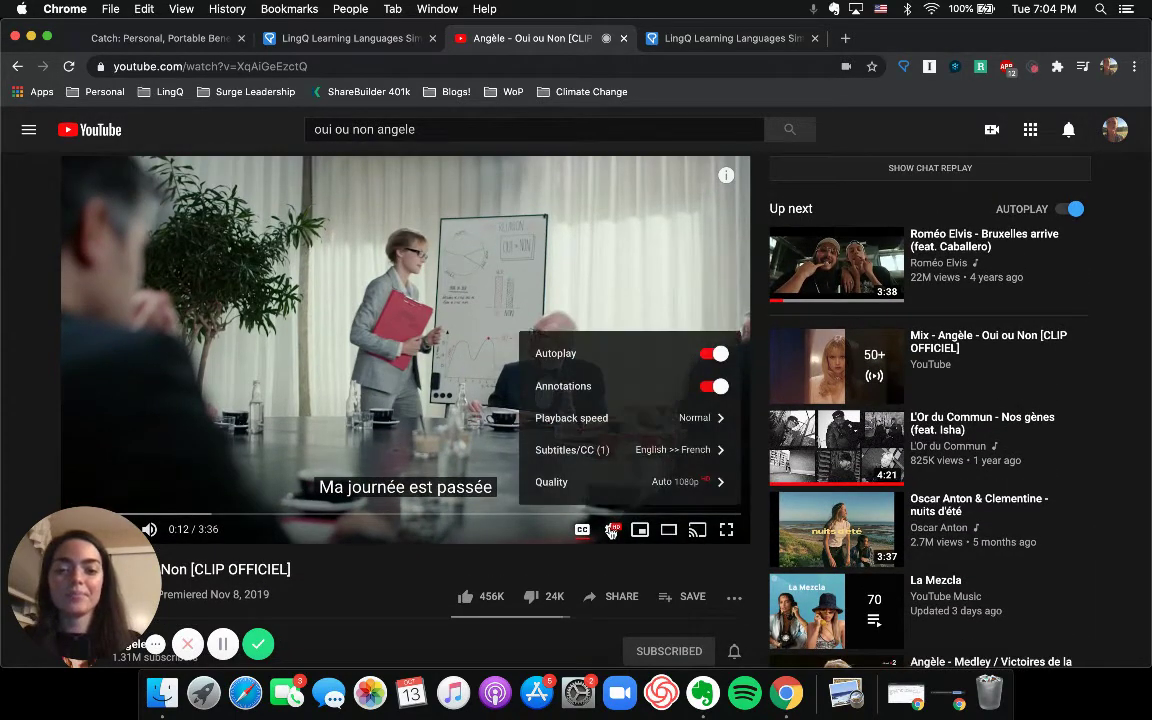
left_click(651, 461)
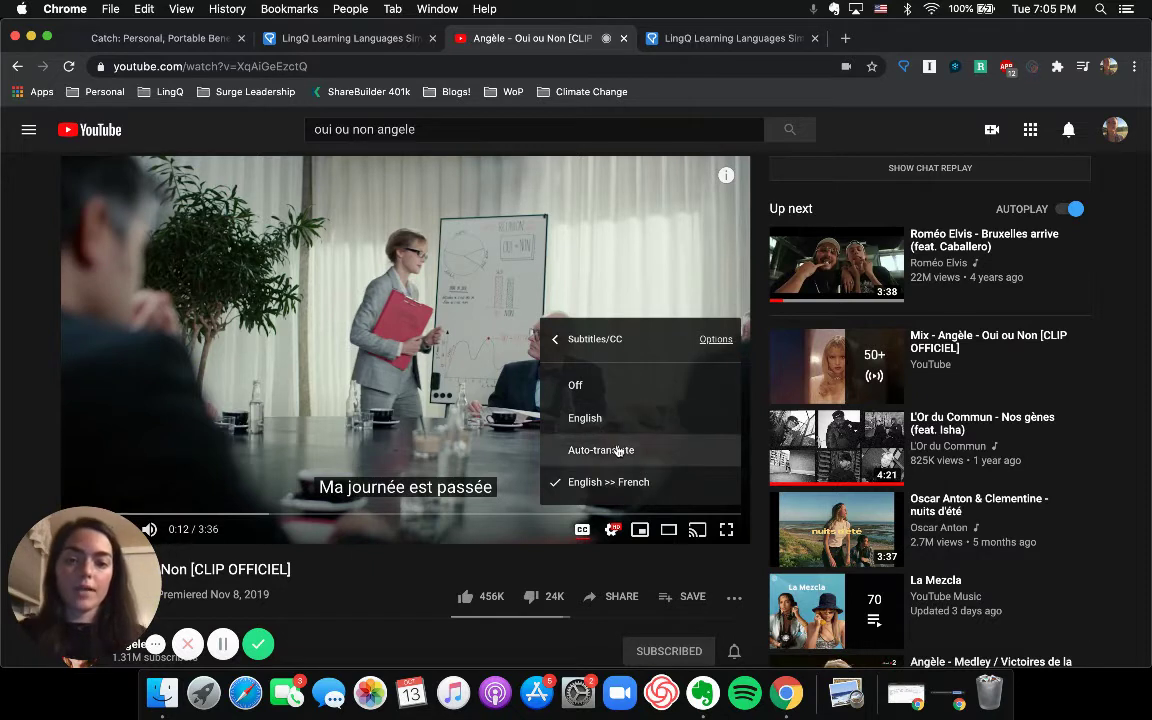
left_click(617, 451)
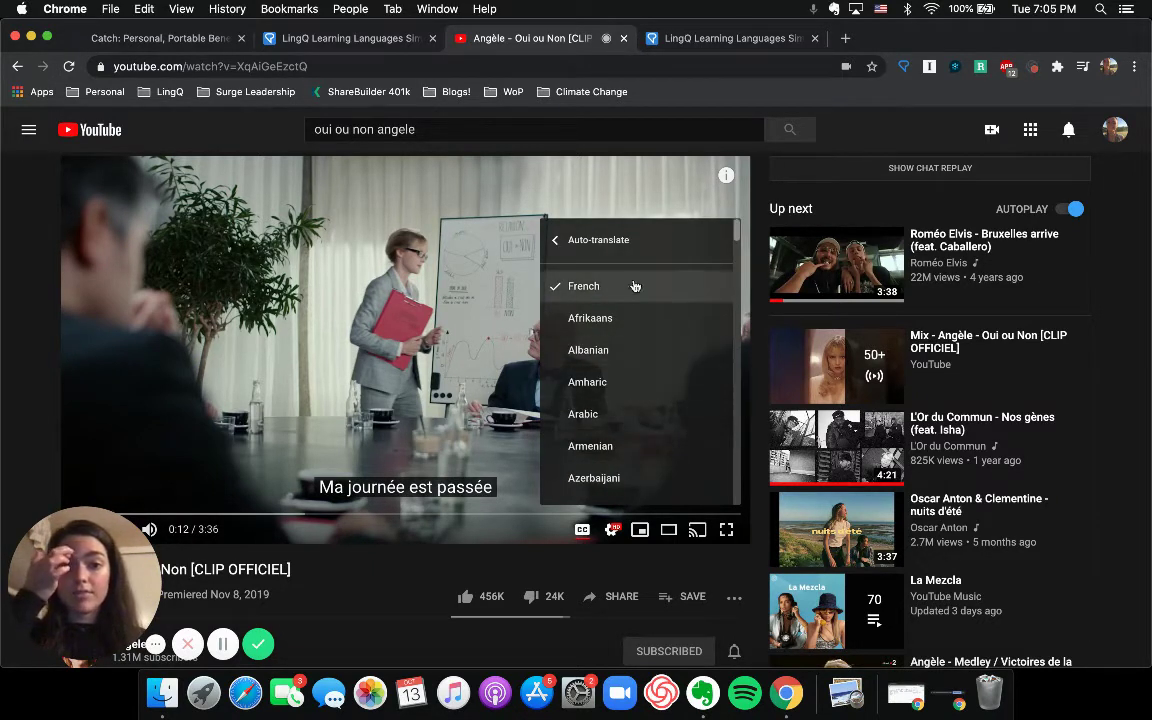
scroll(627, 303, "down", 5)
scroll(643, 500, "up", 5)
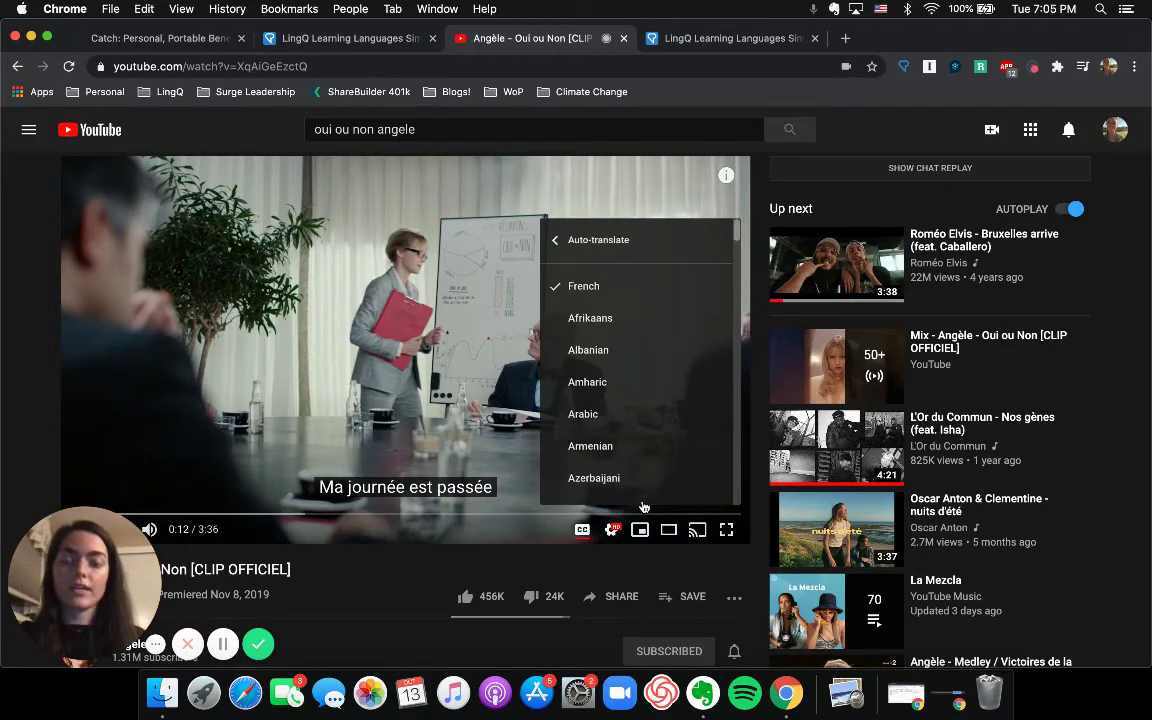
left_click(590, 287)
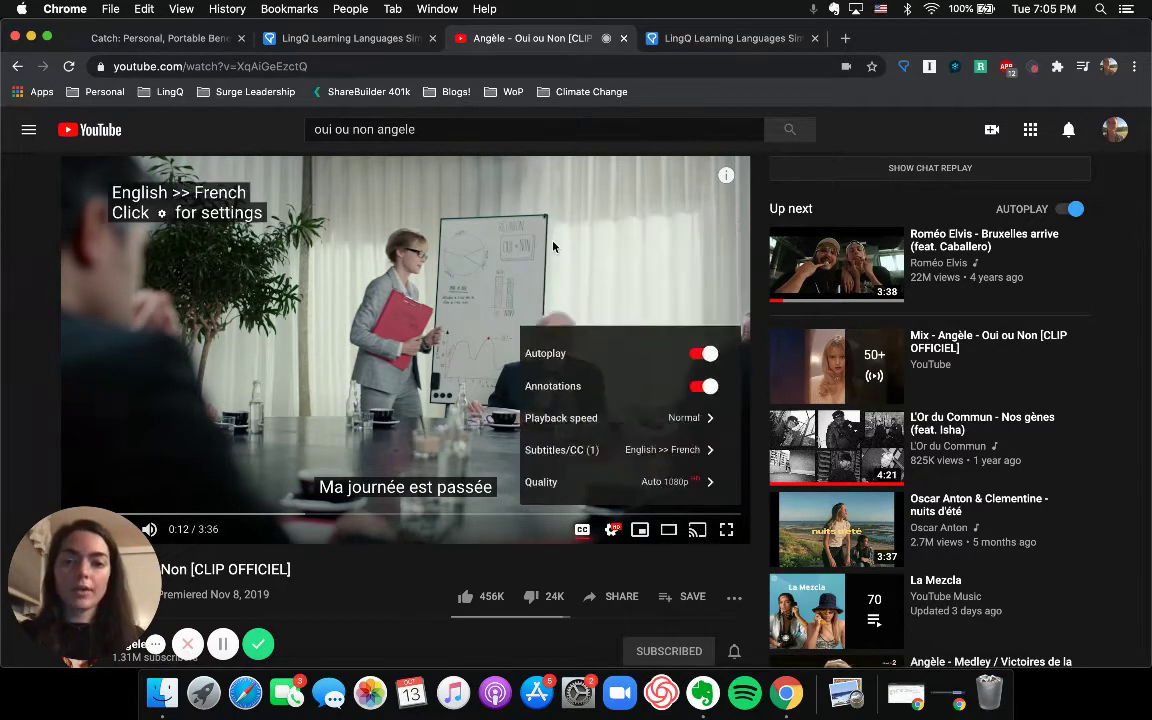
left_click(420, 580)
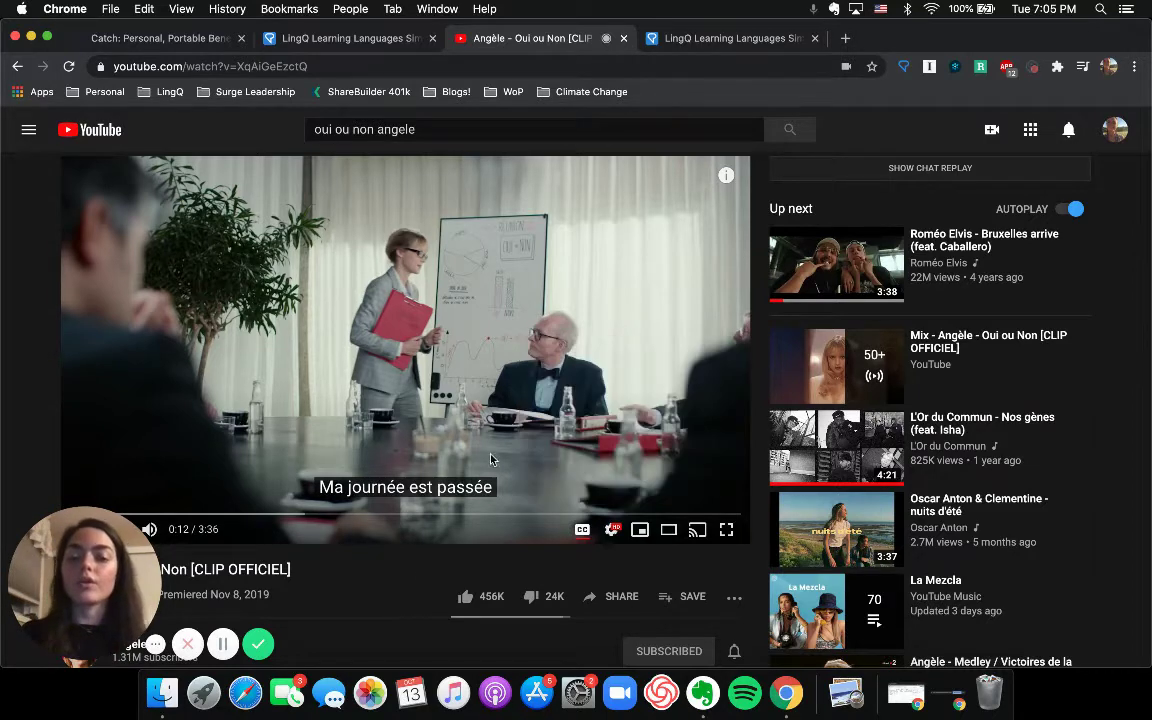
scroll(497, 441, "down", 1)
scroll(497, 441, "up", 1)
scroll(497, 441, "up", 1)
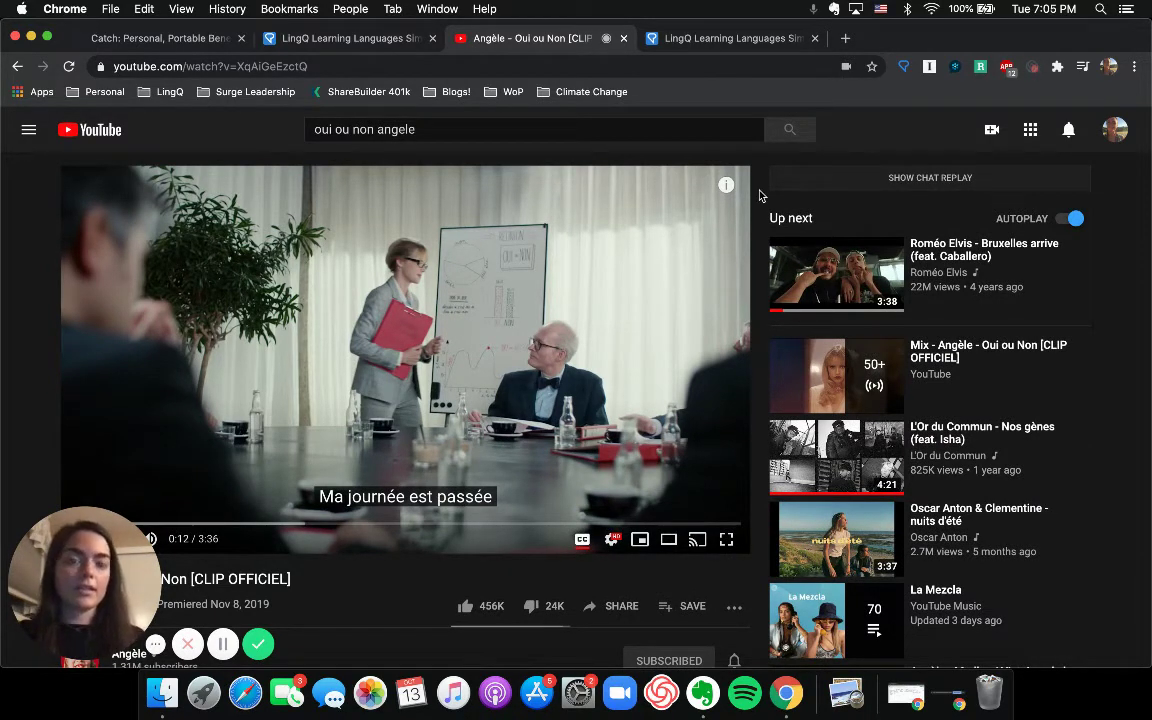
Import the clip through the LingQ extension as a French lesson in Quick Imports.
left_click(906, 68)
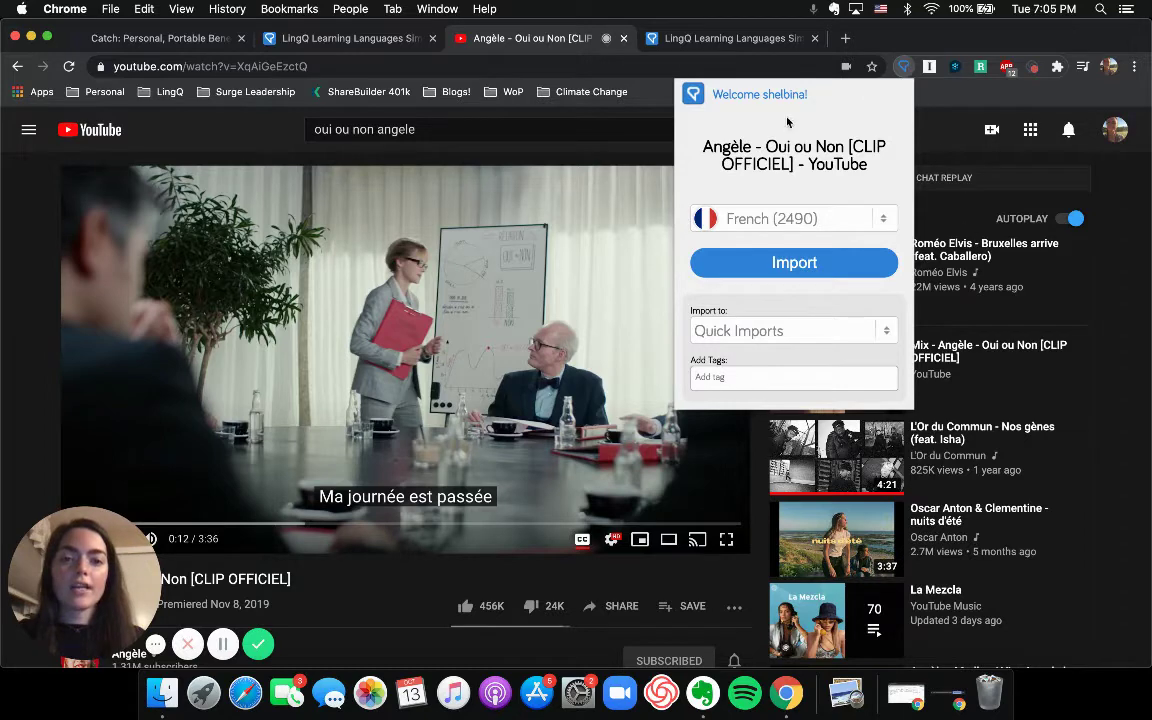
left_click(868, 221)
left_click(877, 221)
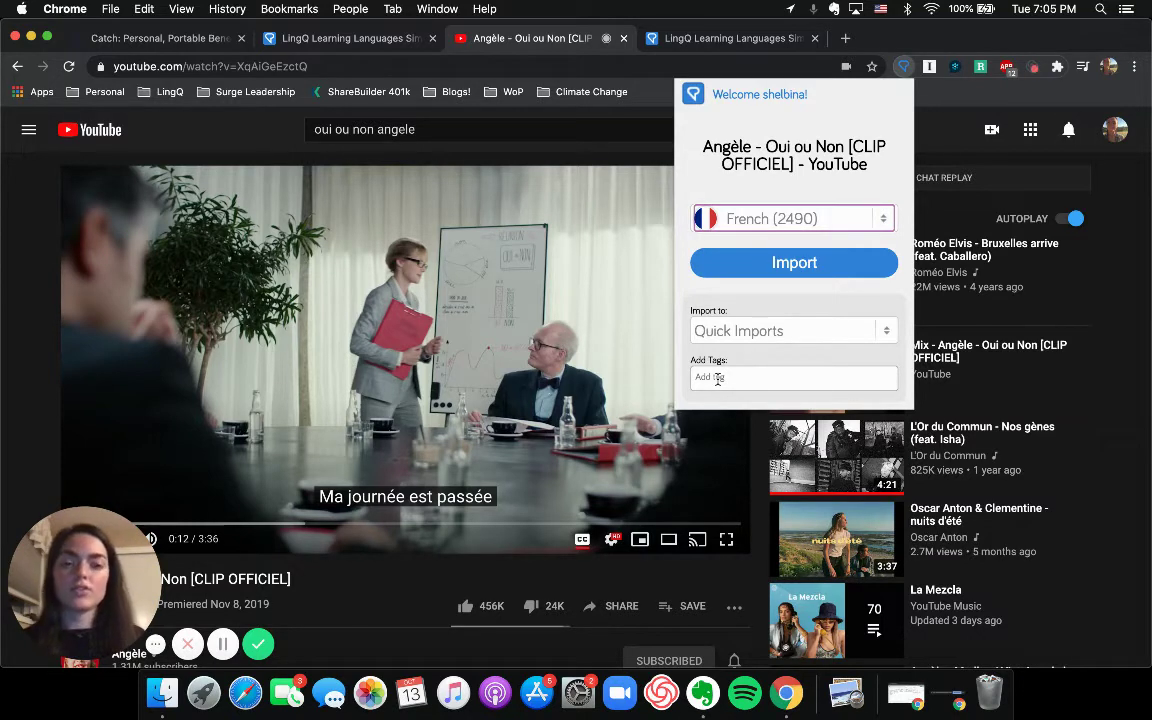
left_click(794, 263)
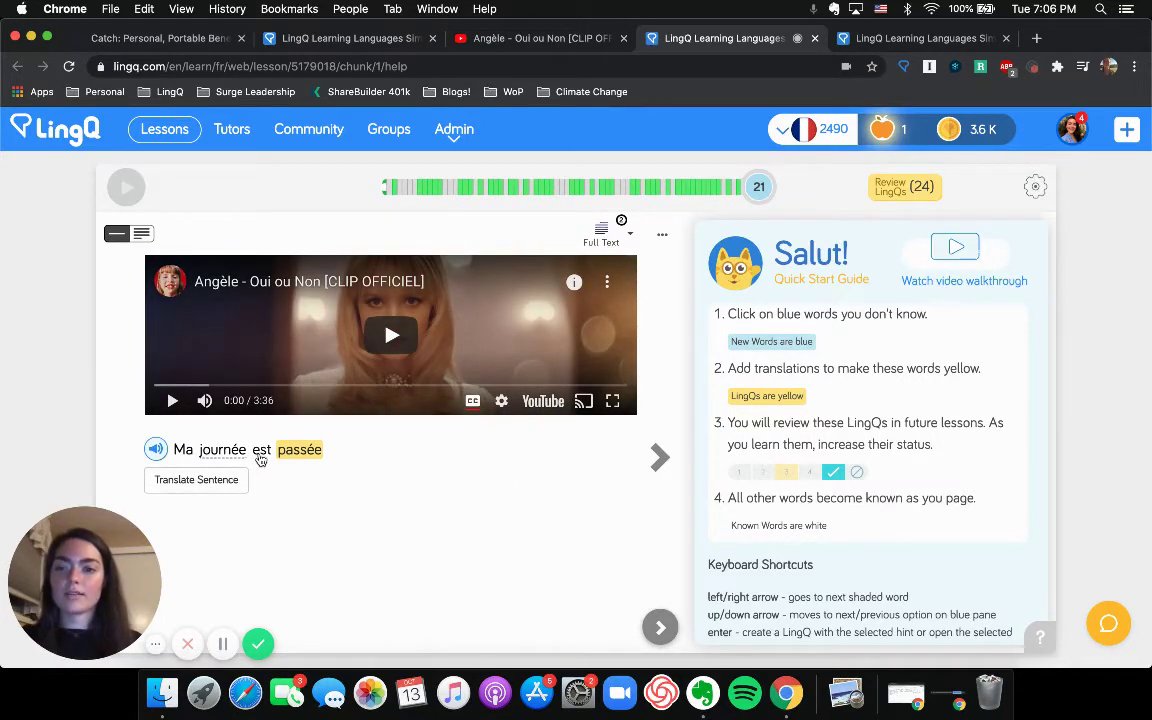
Switch the lesson to full-text view with the video beside the lyrics, paused.
left_click(141, 233)
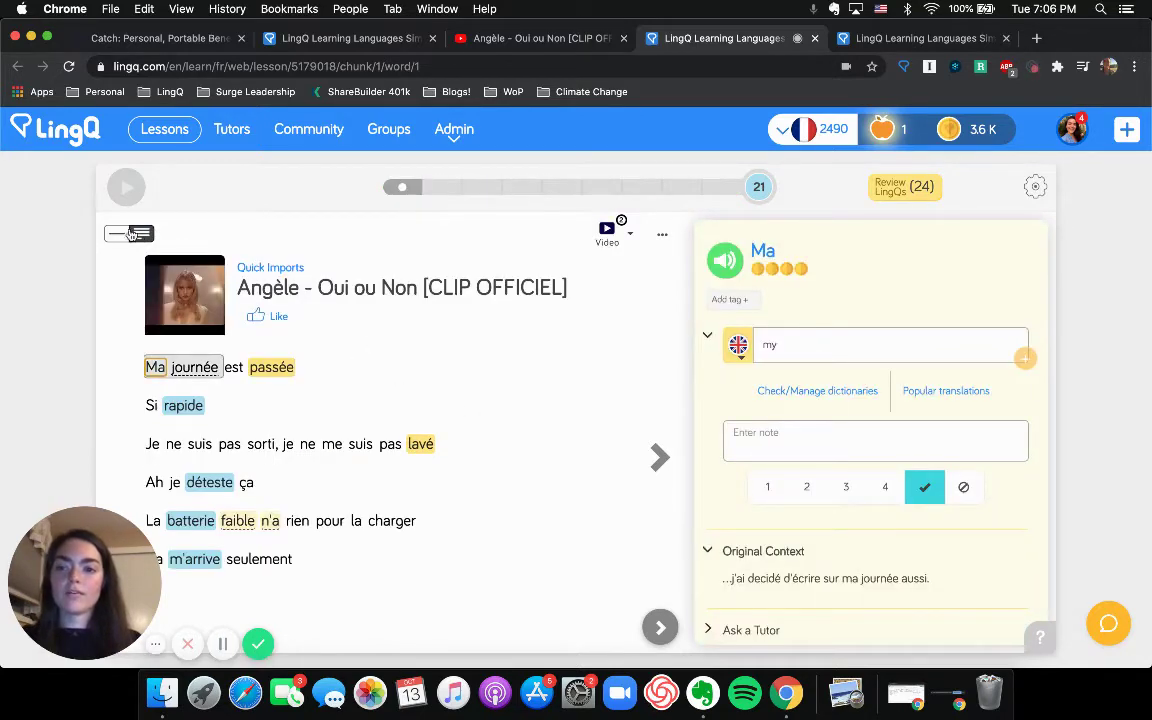
left_click(607, 230)
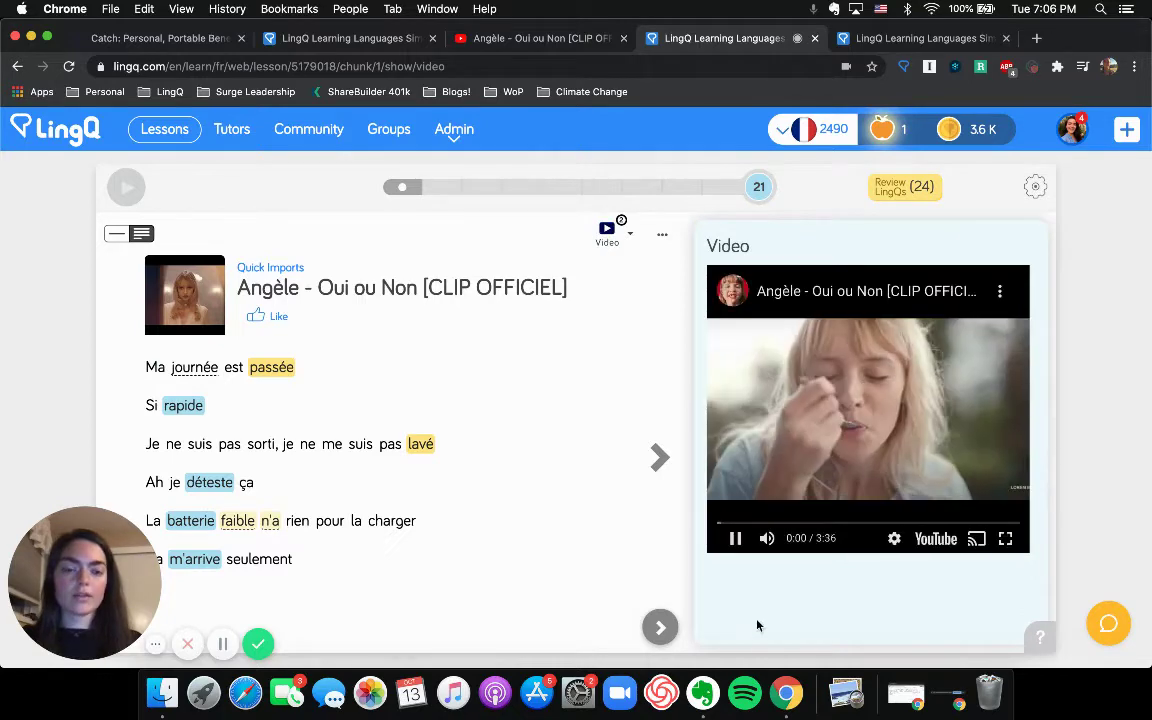
left_click(737, 540)
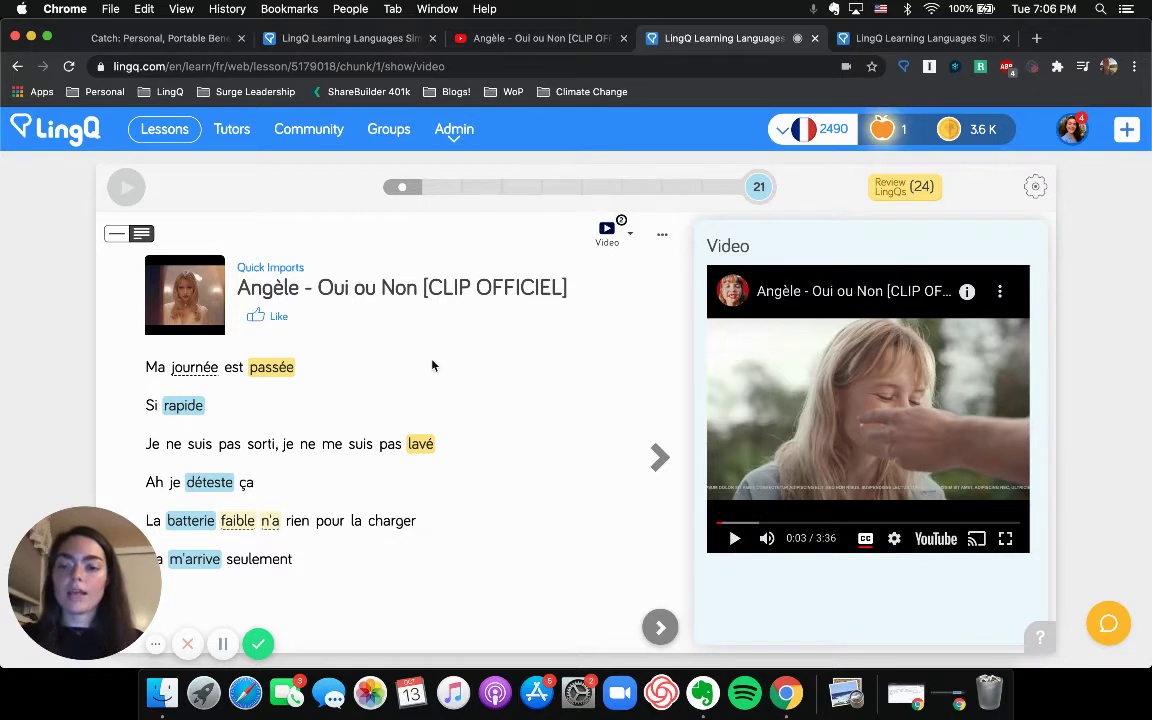
Page forward through the lyrics and back, then show the lesson's options and details.
left_click(660, 457)
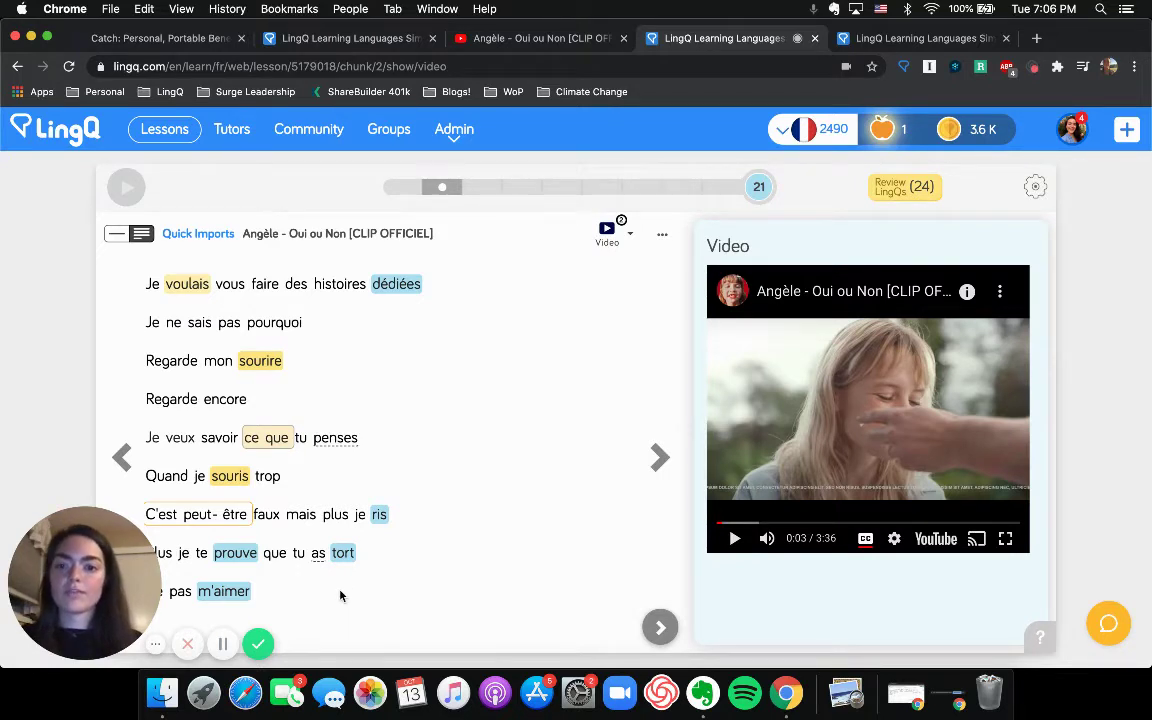
left_click(121, 458)
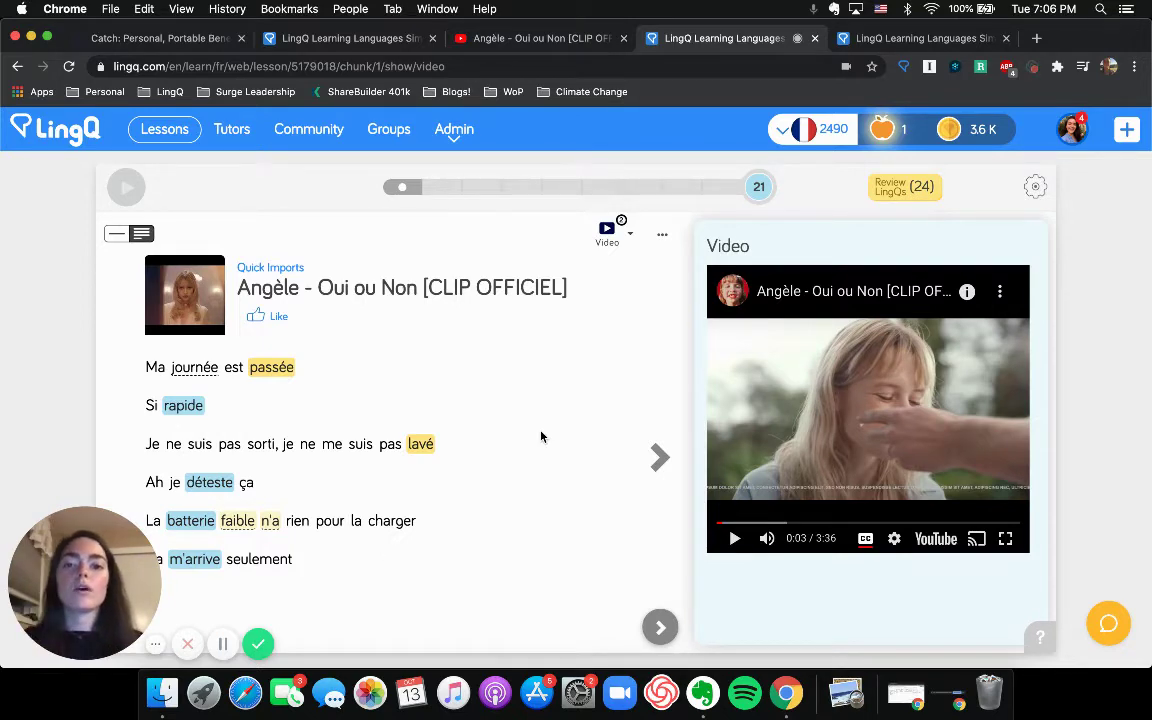
left_click(662, 238)
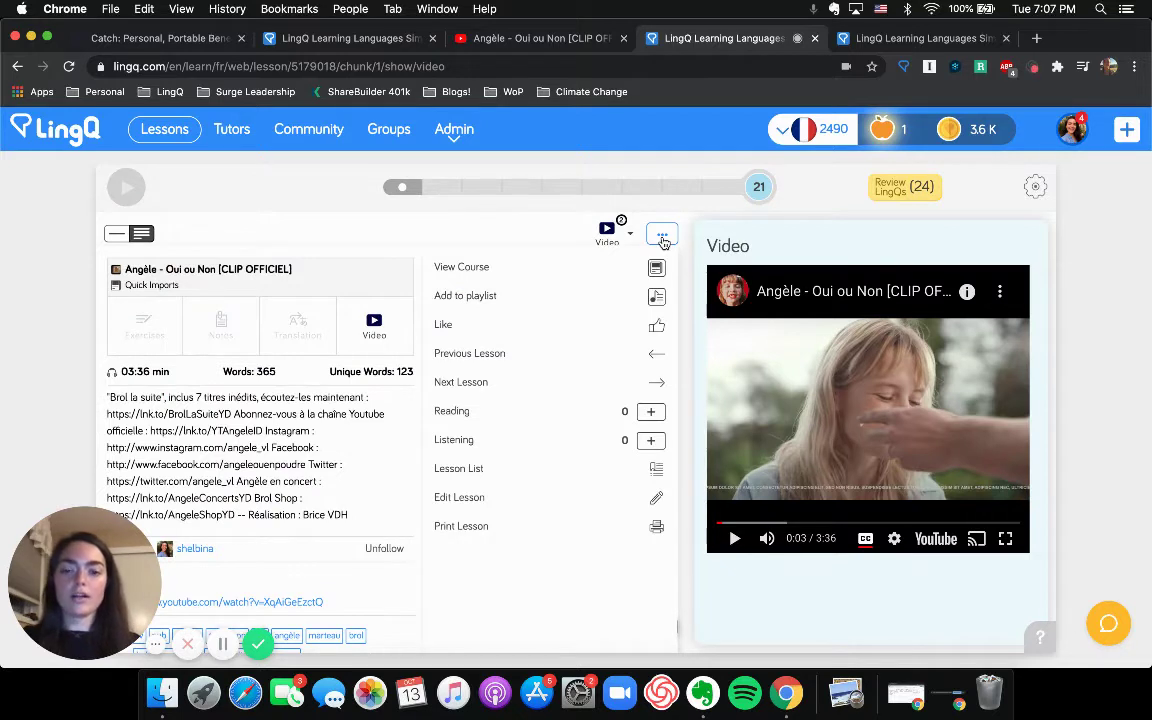
Open the Import Lesson editor for 'Angèle - Oui ou Non [CLIP OFFICIEL]' via Edit Lesson.
left_click(546, 510)
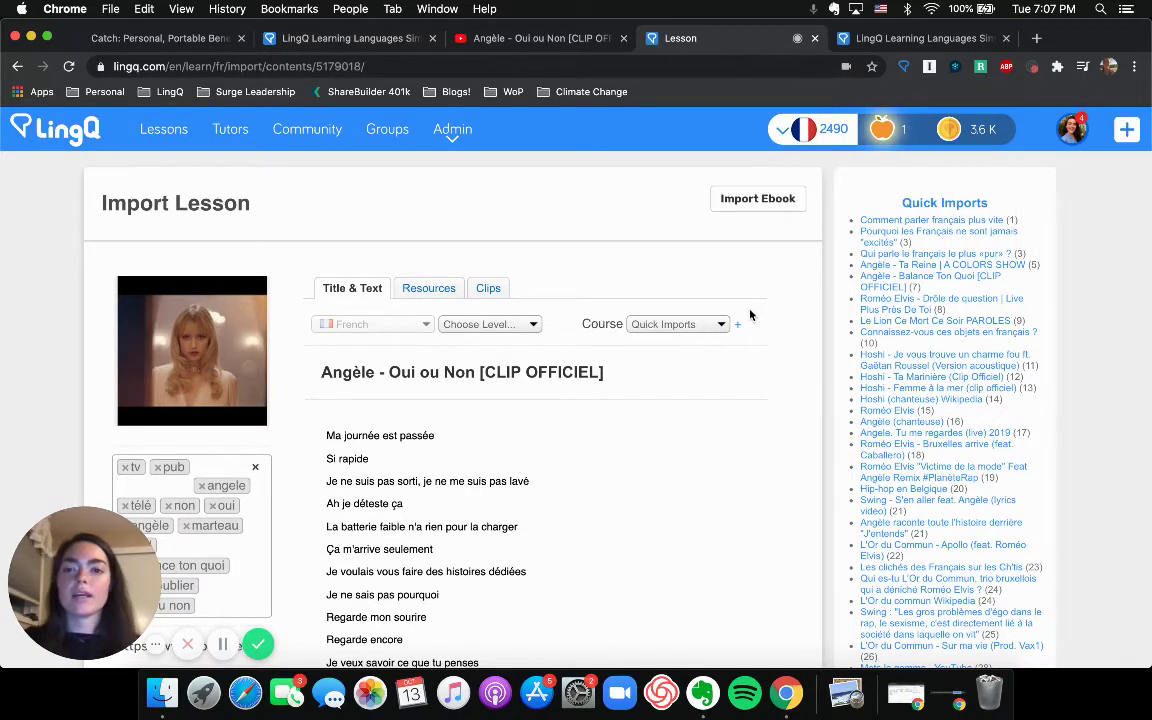
Return to the YouTube video and expand the viewer comment containing the full lyrics.
left_click(553, 40)
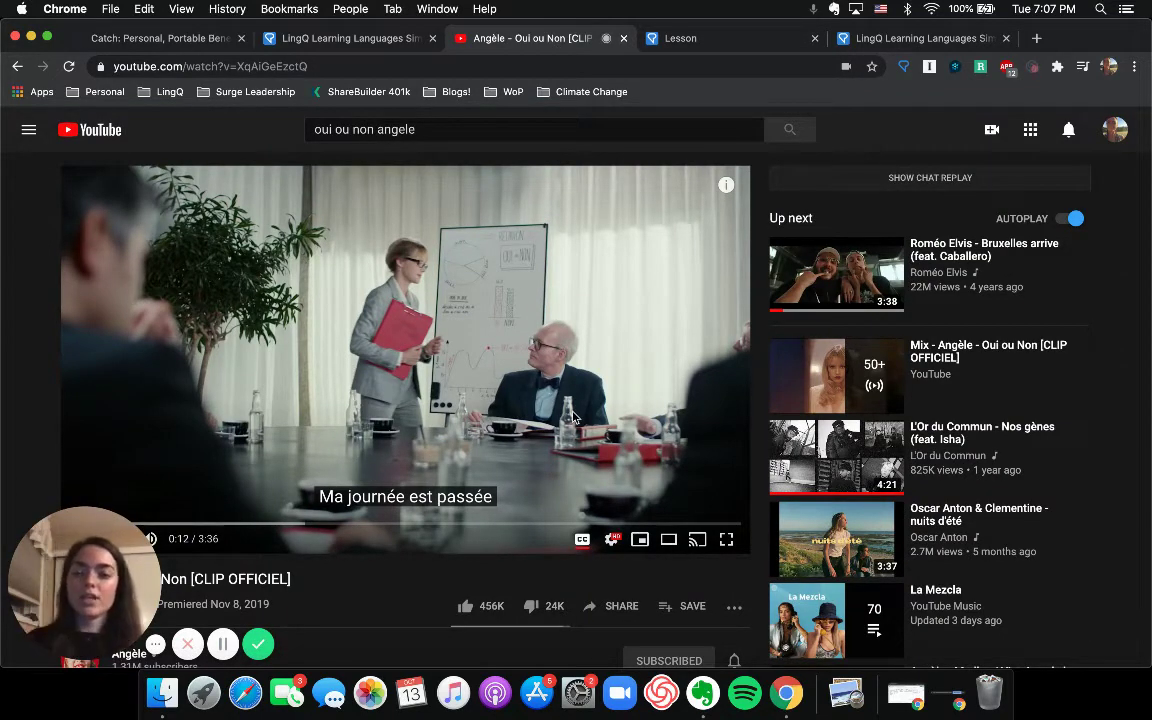
scroll(573, 417, "down", 2)
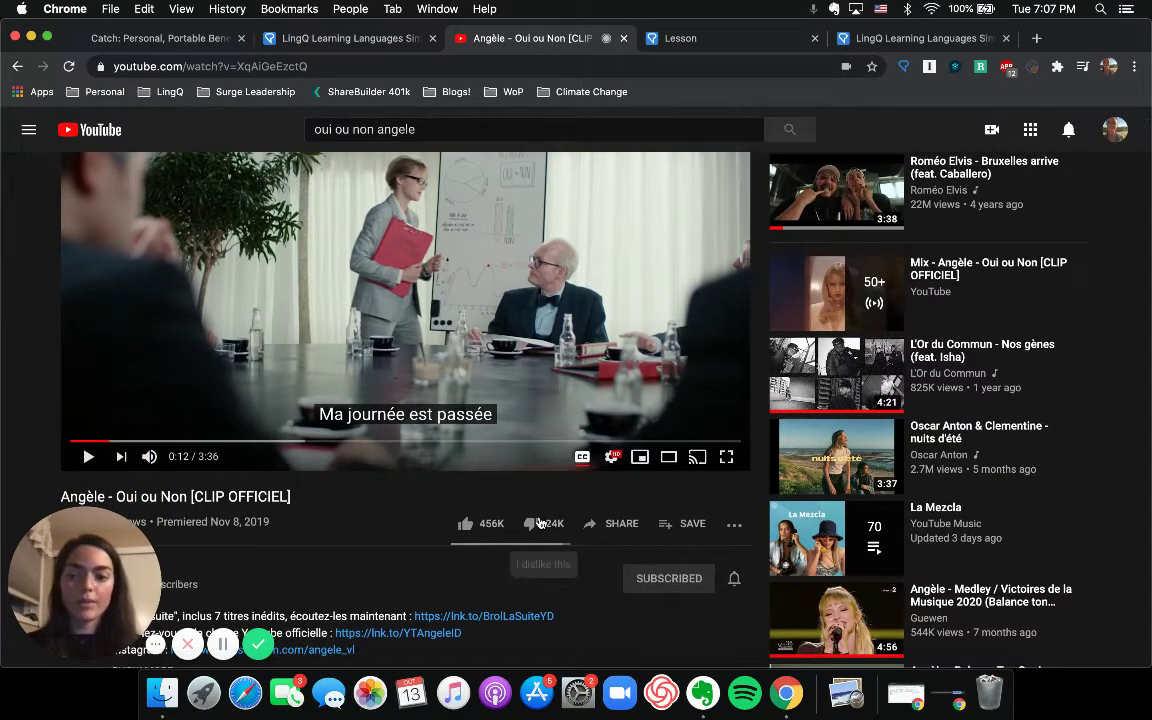
scroll(540, 523, "down", 2)
scroll(540, 523, "down", 4)
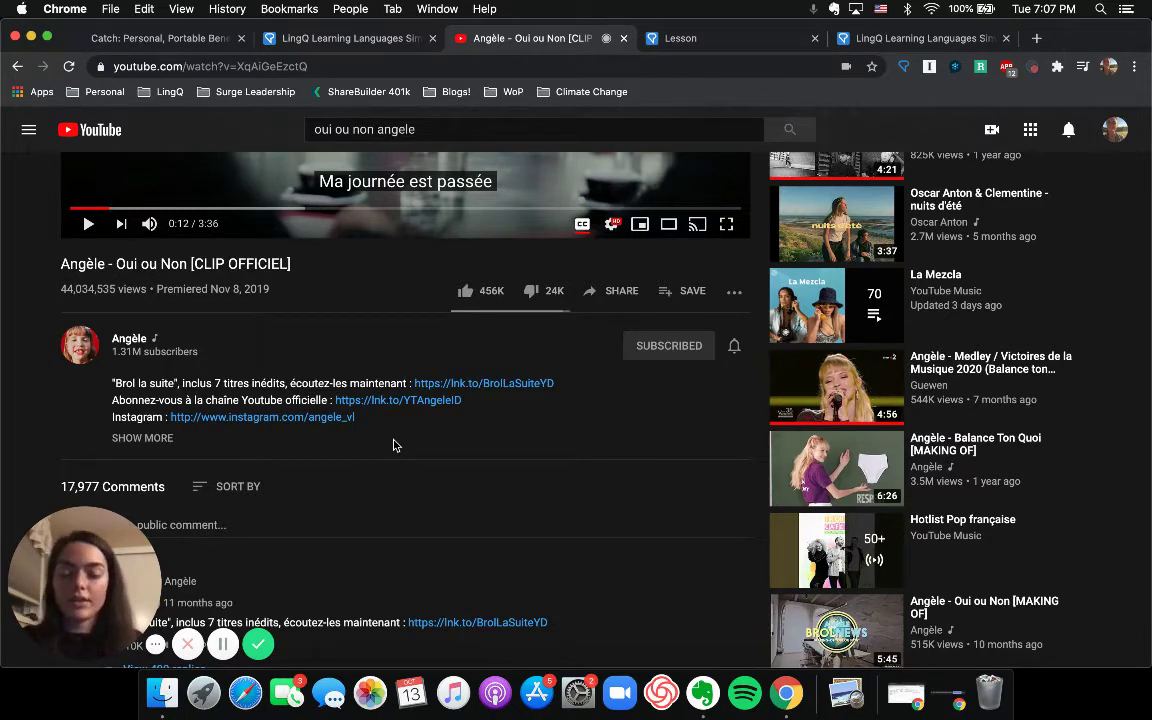
scroll(424, 410, "down", 5)
scroll(424, 410, "down", 5)
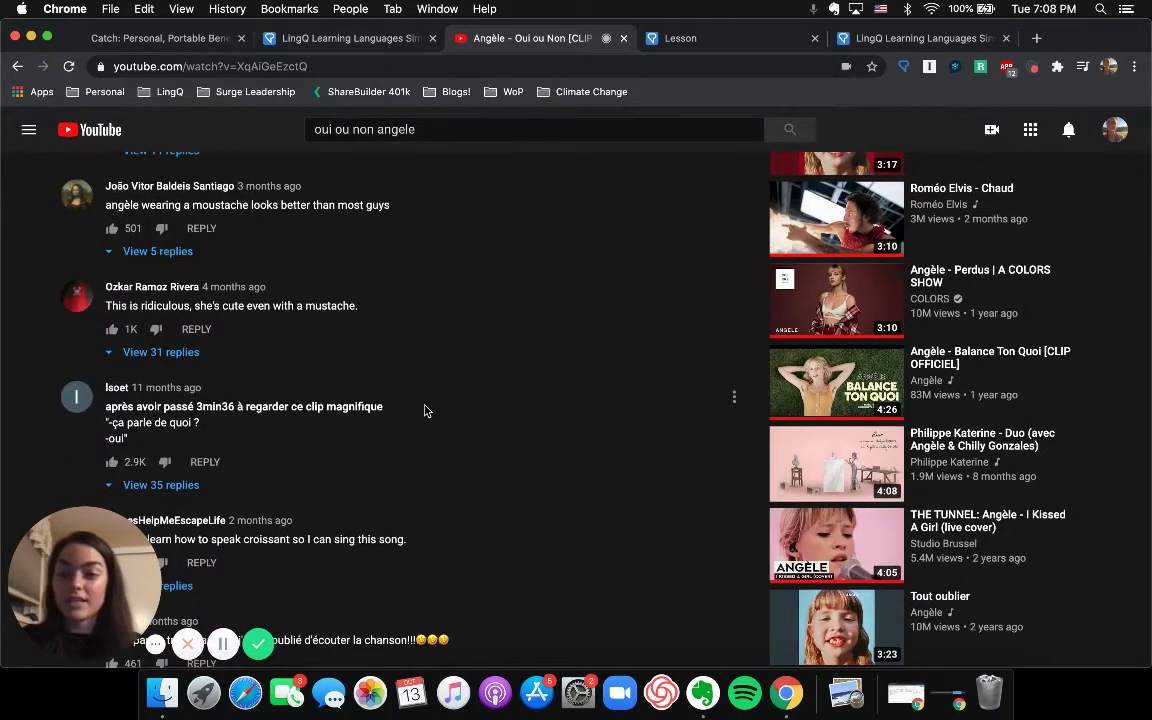
scroll(424, 410, "down", 2)
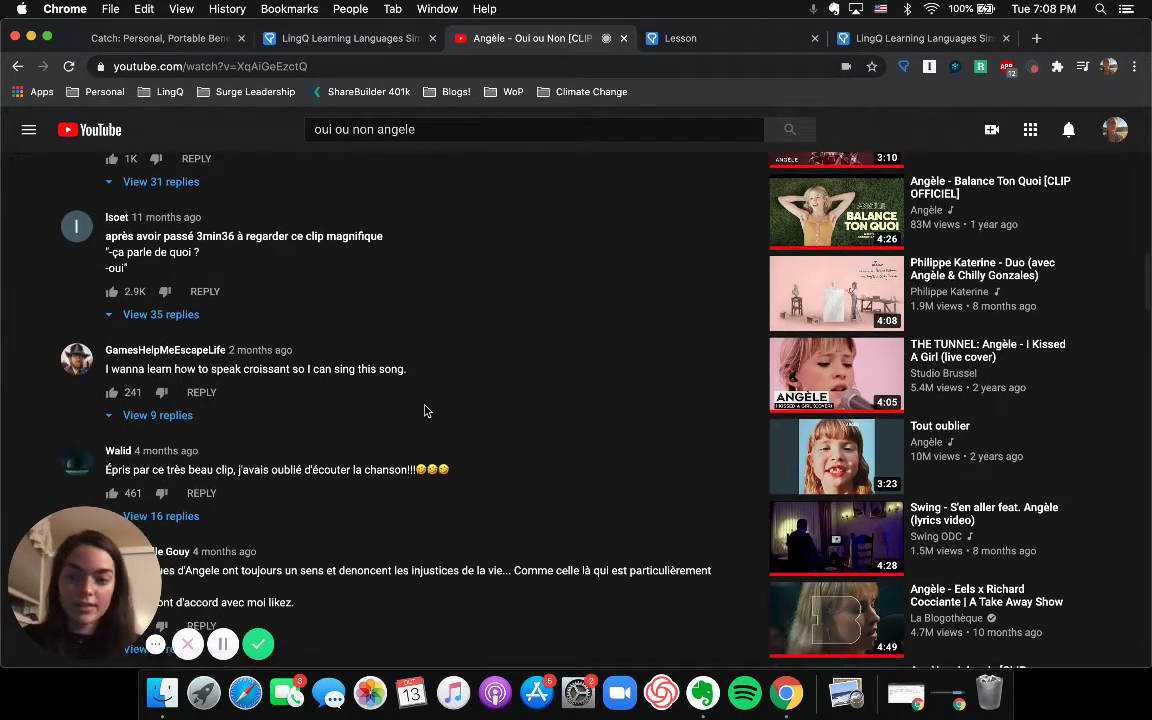
scroll(424, 410, "down", 3)
scroll(424, 410, "down", 4)
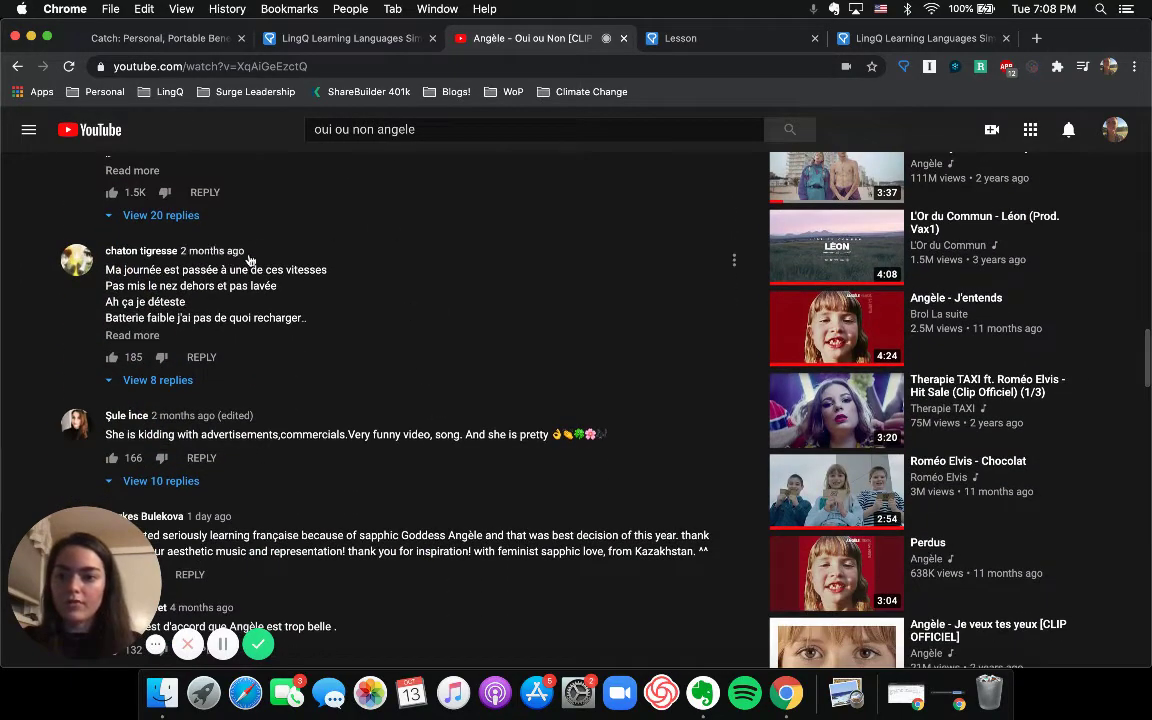
left_click(132, 335)
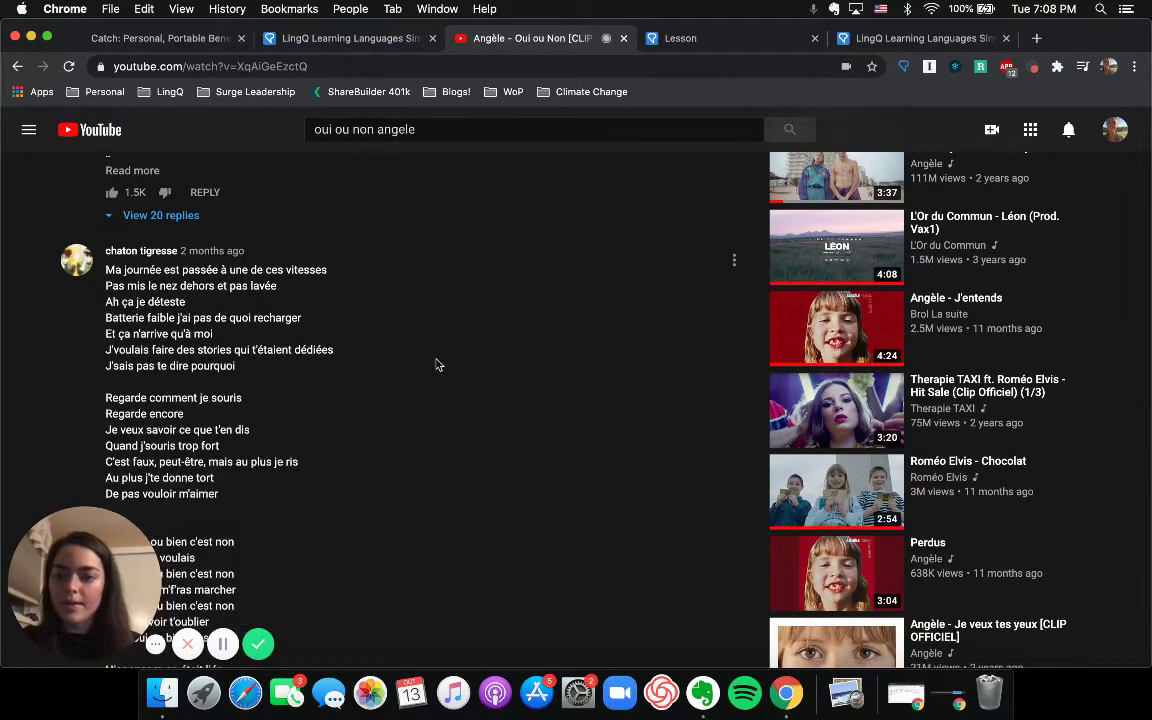
scroll(436, 364, "down", 4)
scroll(436, 364, "down", 7)
scroll(128, 393, "up", 3, "ctrl")
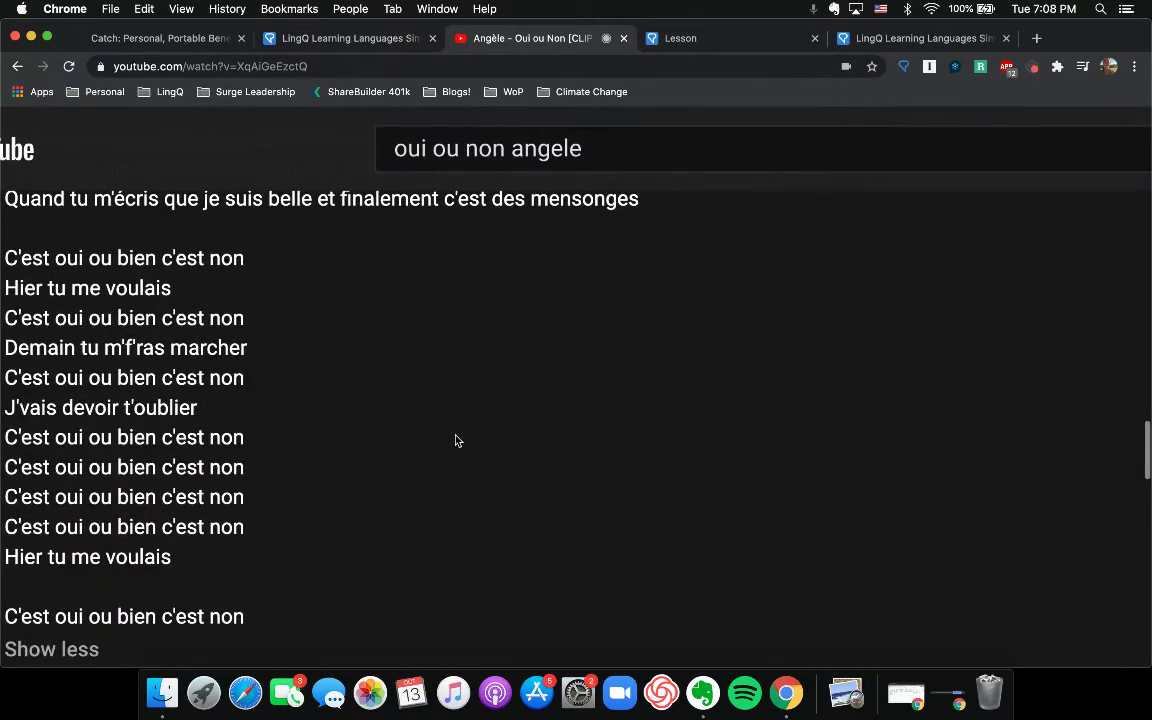
scroll(455, 440, "down", 3, "ctrl")
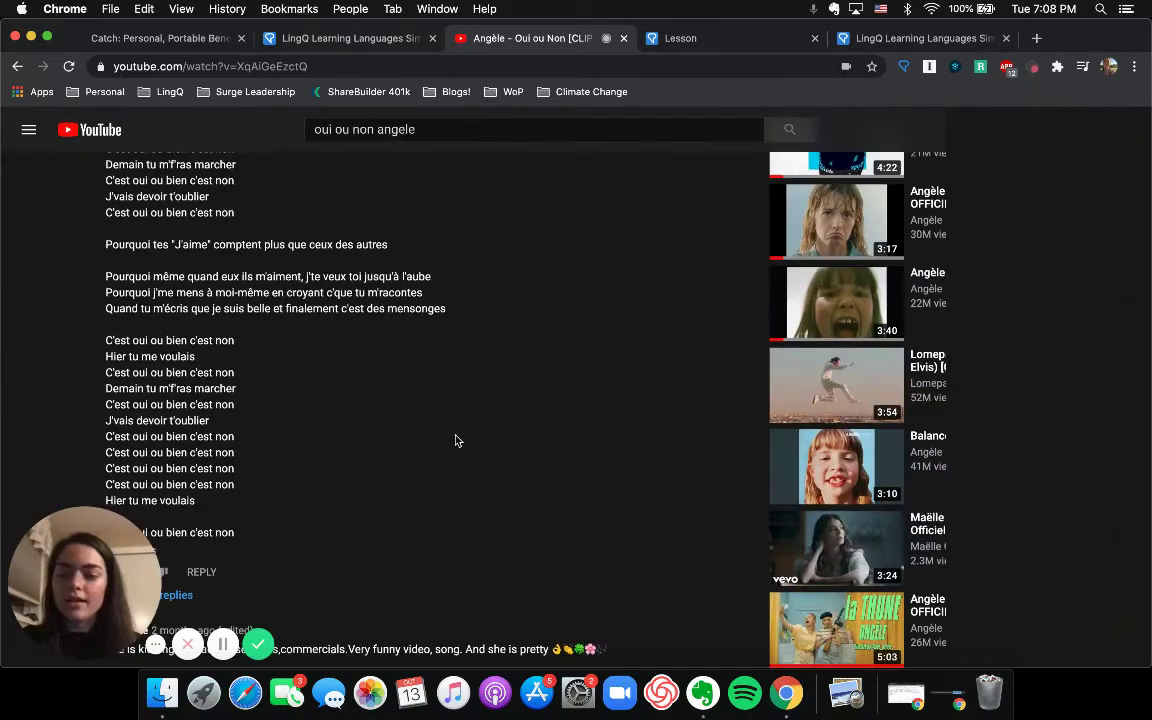
scroll(184, 487, "down", 1)
scroll(249, 470, "down", 2)
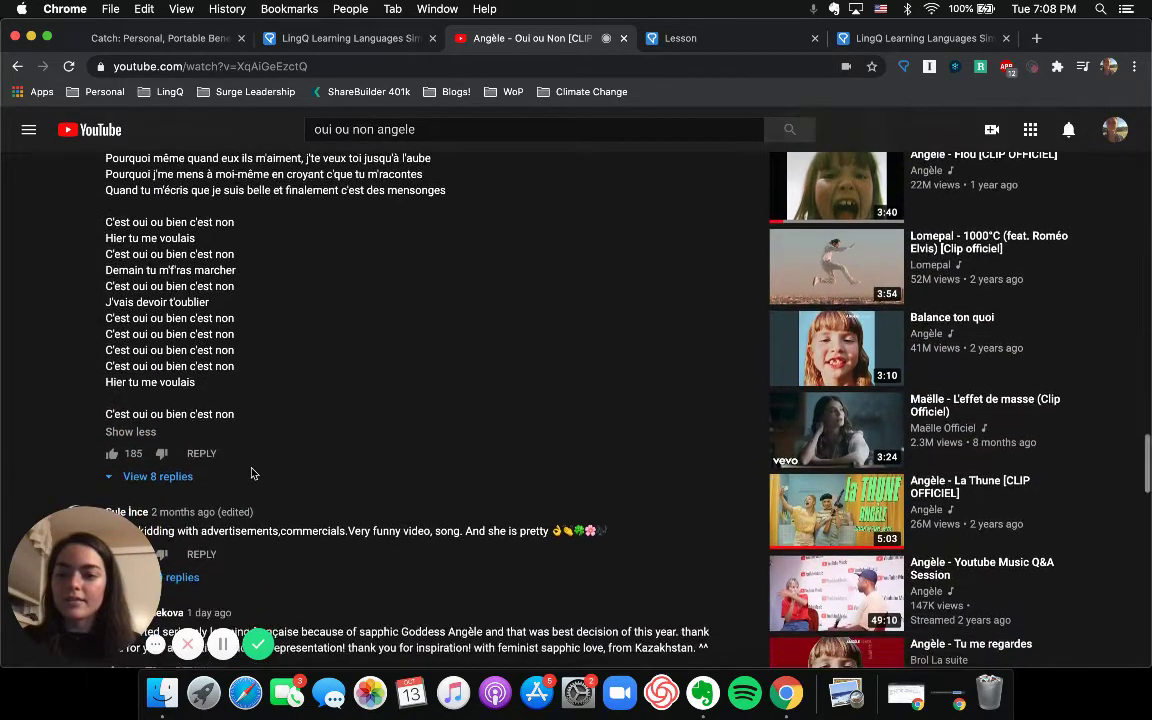
Look through the comment's replies and the commenter's channel, then return to the video.
left_click(175, 456)
scroll(361, 469, "down", 3)
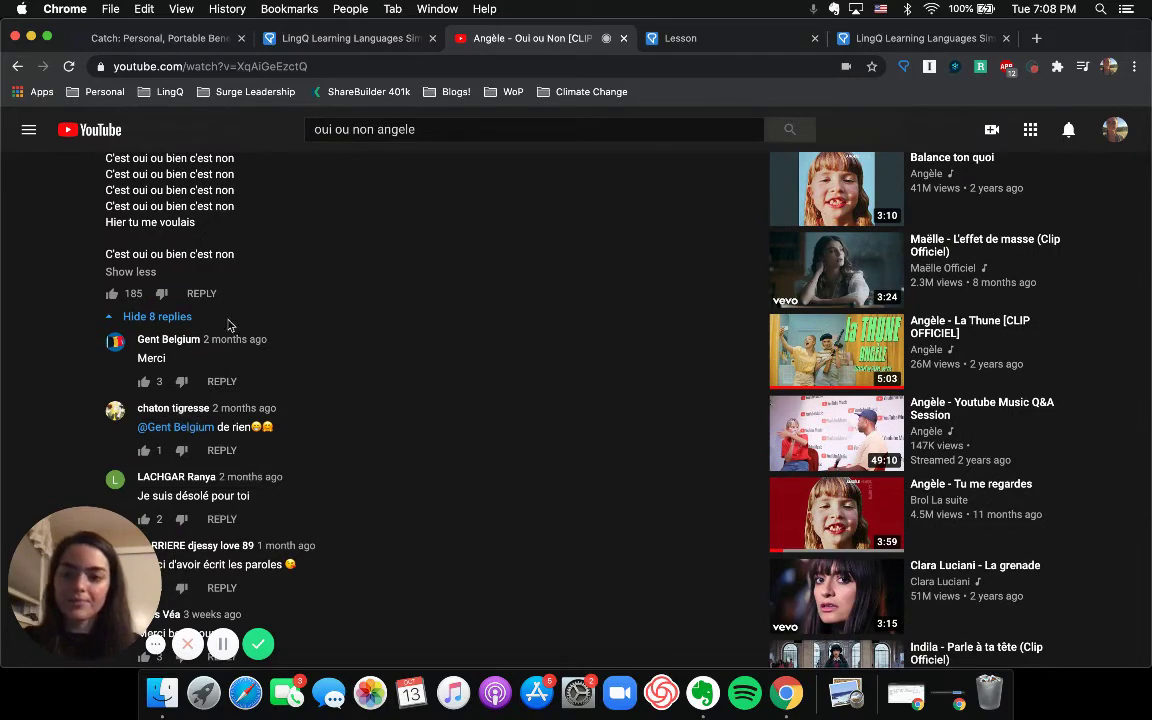
scroll(250, 362, "down", 2)
scroll(250, 362, "down", 2)
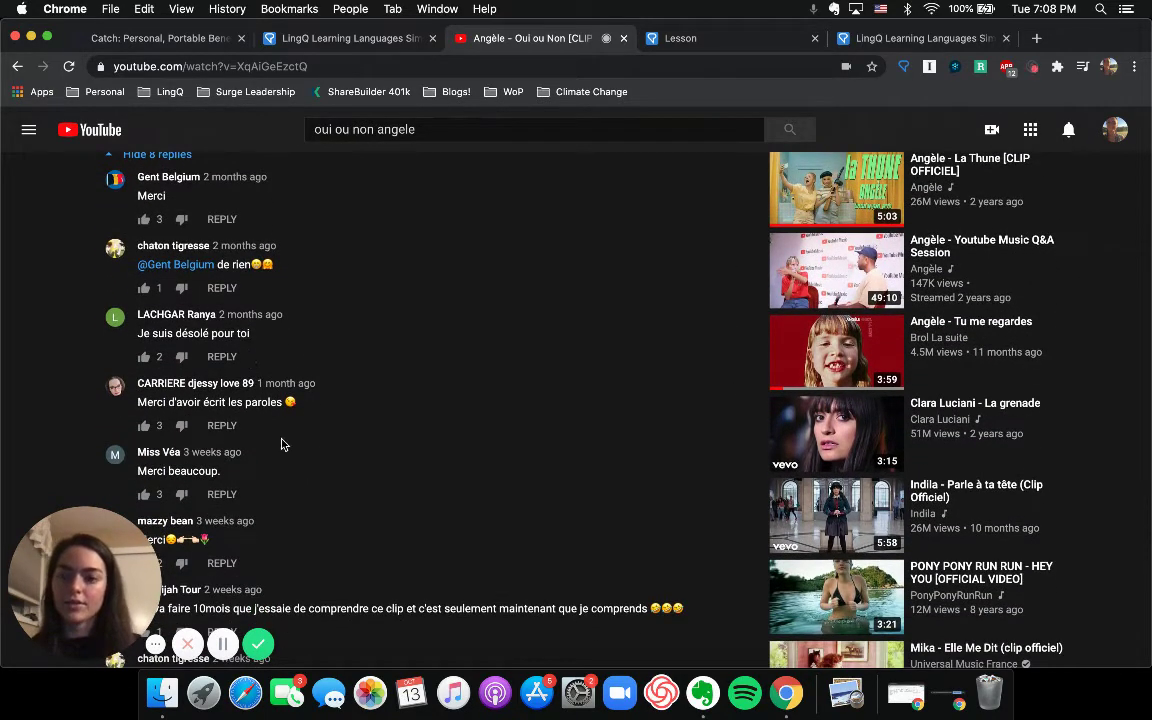
scroll(281, 444, "down", 2)
scroll(281, 444, "down", 2)
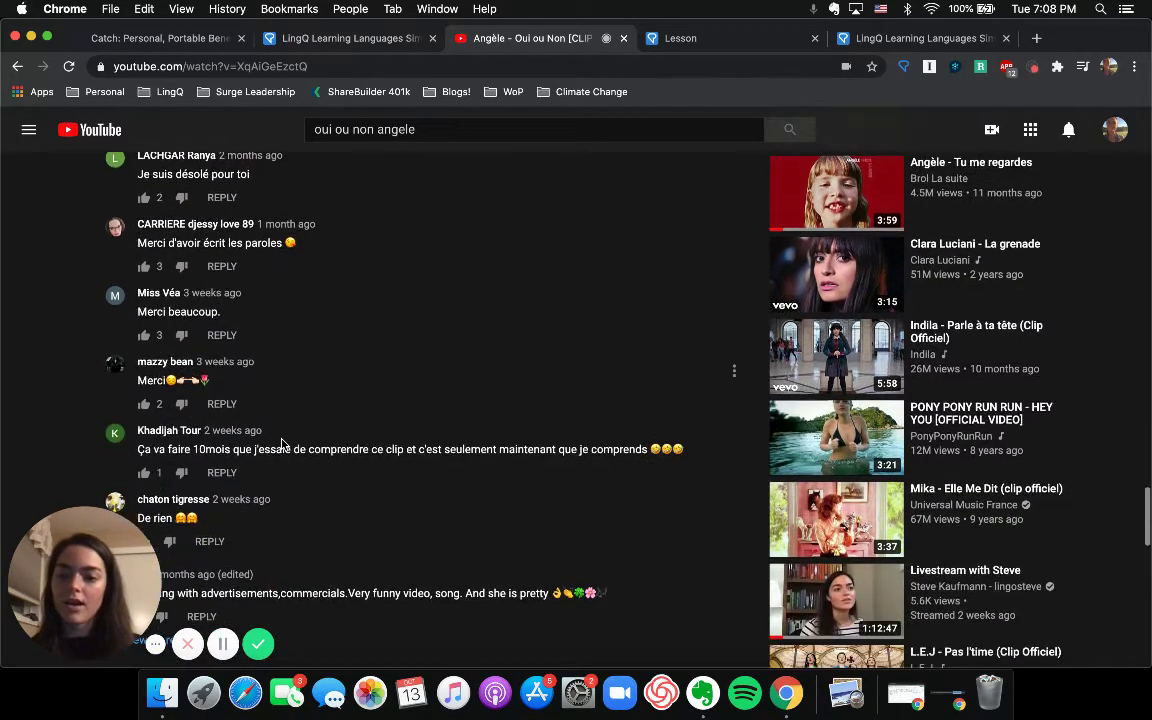
scroll(281, 444, "down", 2)
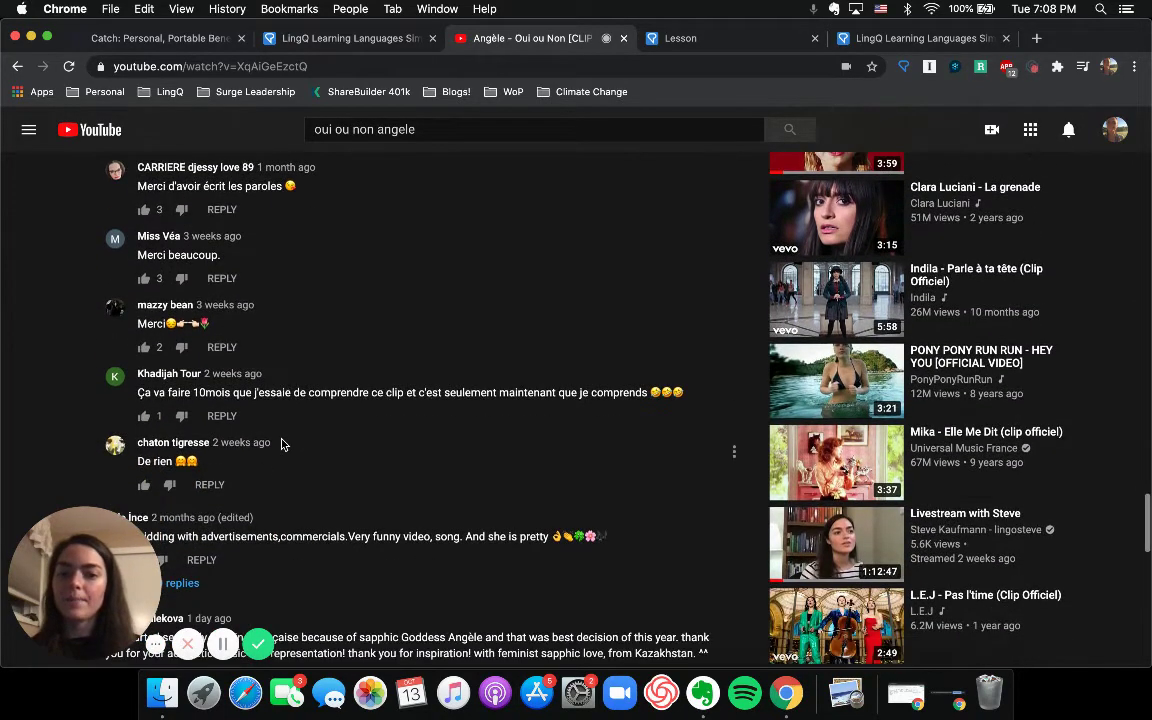
scroll(281, 444, "down", 2)
scroll(281, 444, "up", 10)
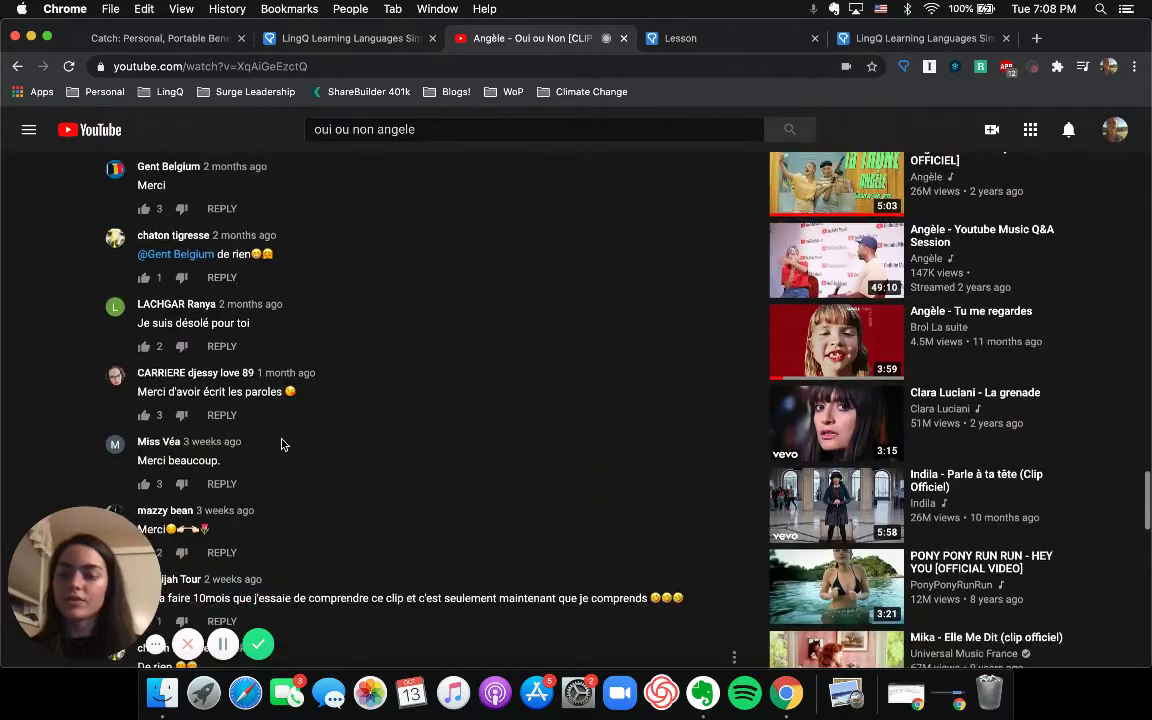
scroll(281, 439, "up", 2)
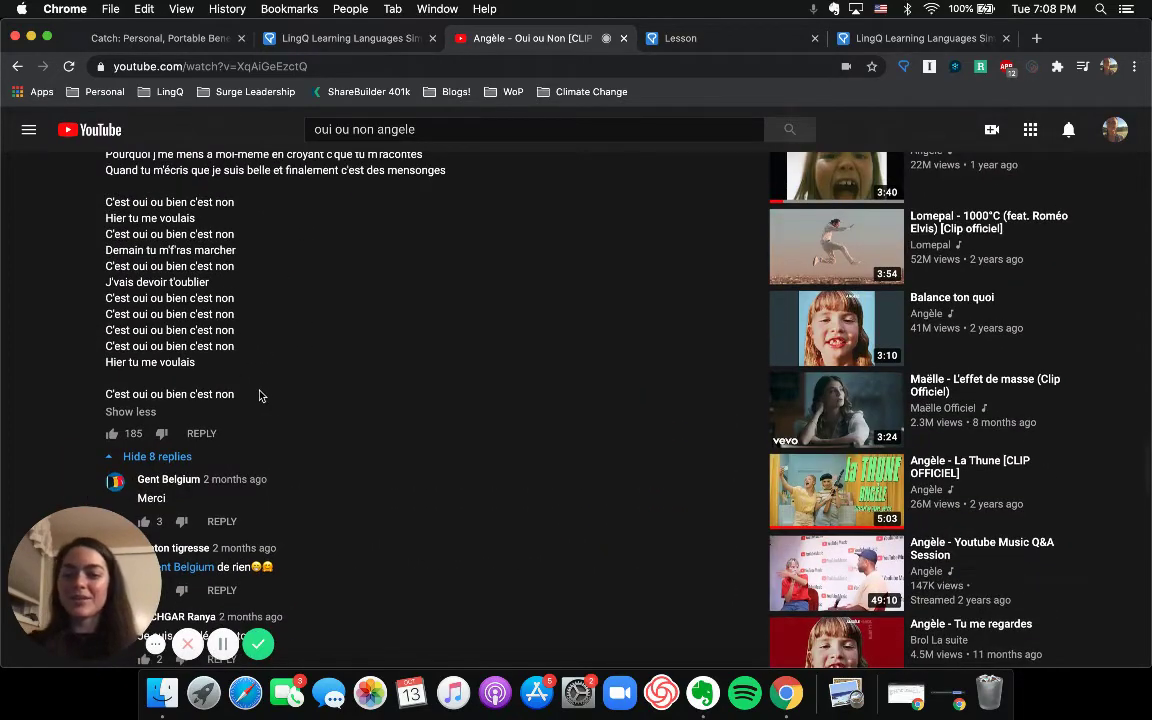
left_click_drag(257, 393, 115, 355)
scroll(270, 368, "up", 15)
left_click(150, 332)
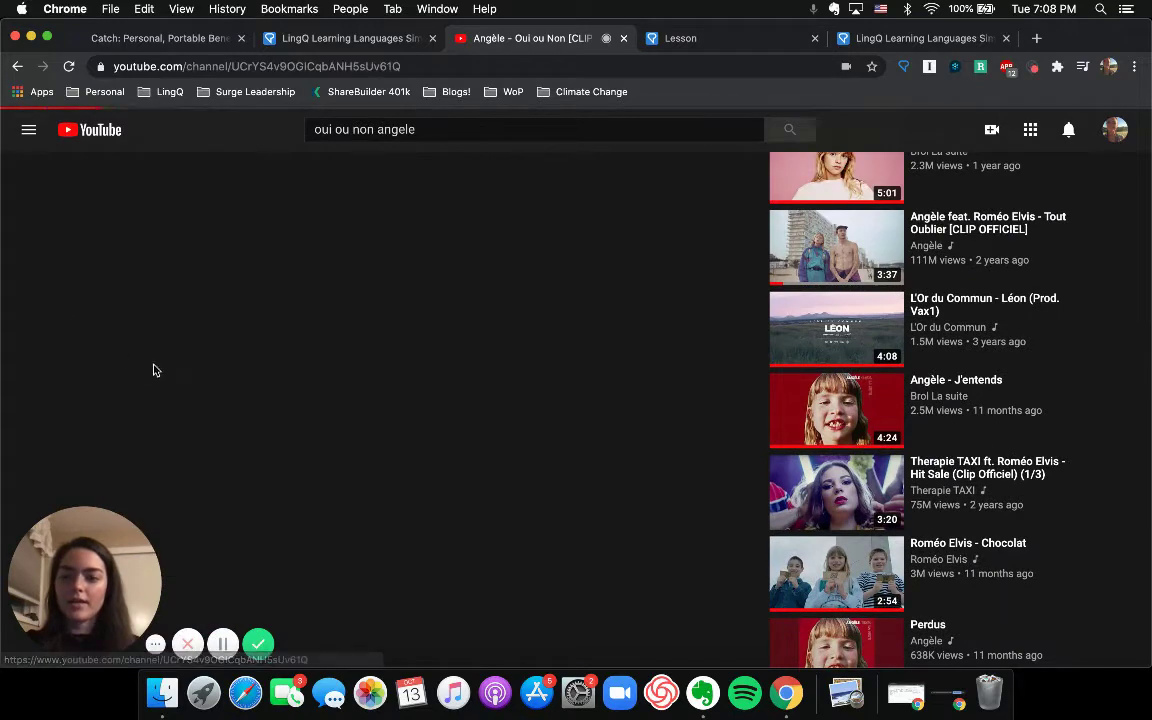
left_click(17, 66)
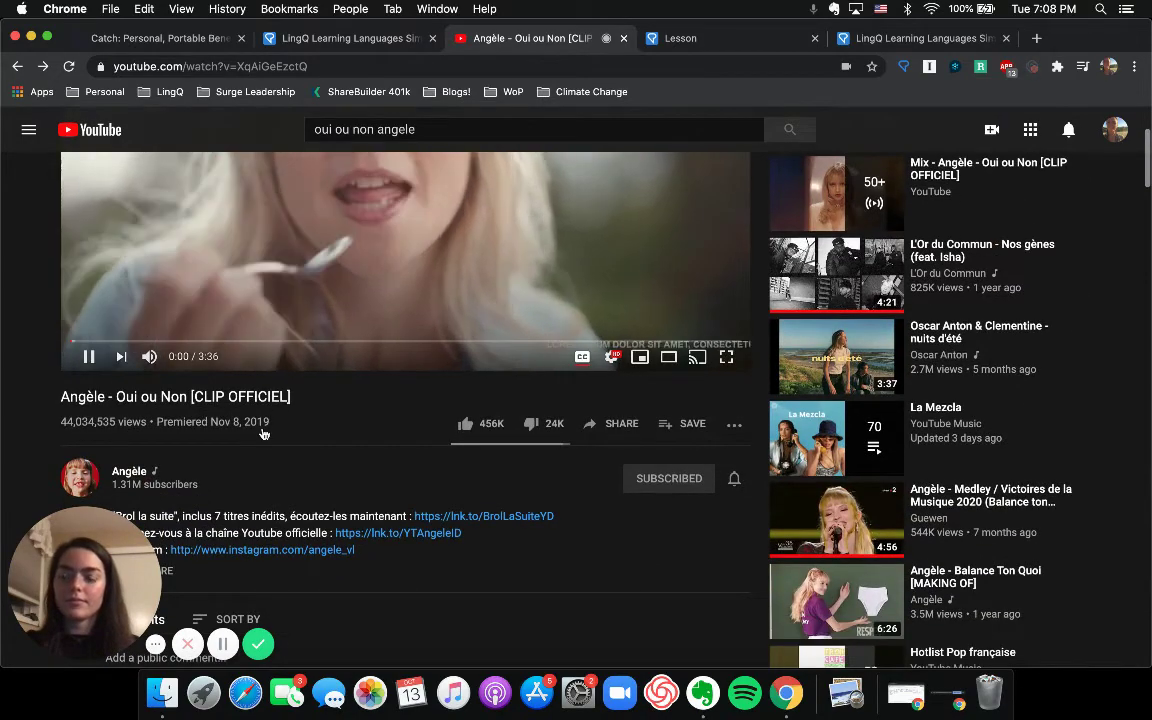
Re-expand the lyrics comment and select all of its French lyric lines.
scroll(264, 434, "down", 4)
scroll(264, 434, "down", 15)
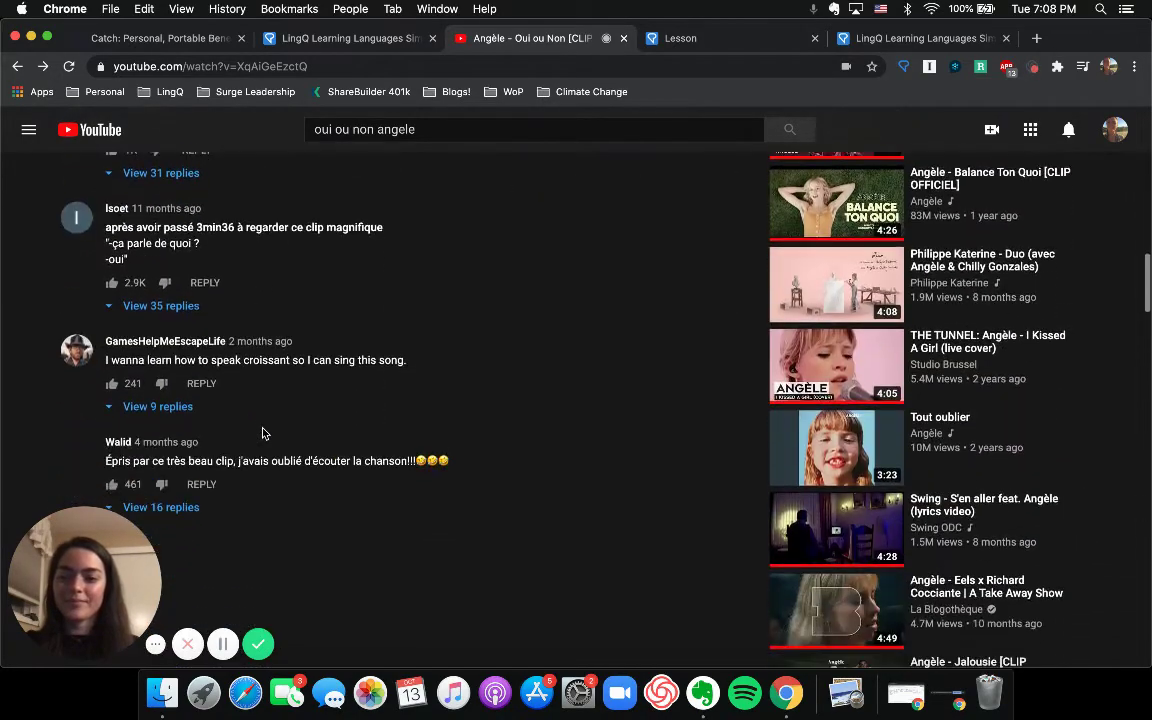
scroll(455, 401, "down", 6)
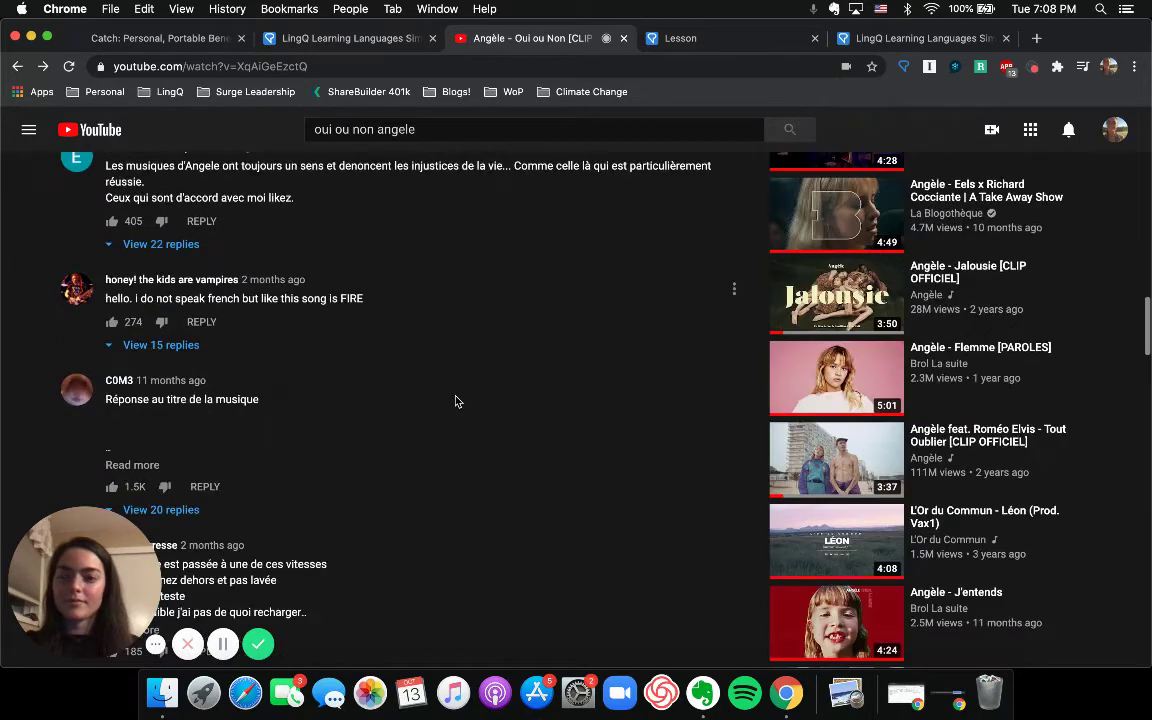
scroll(455, 401, "down", 5)
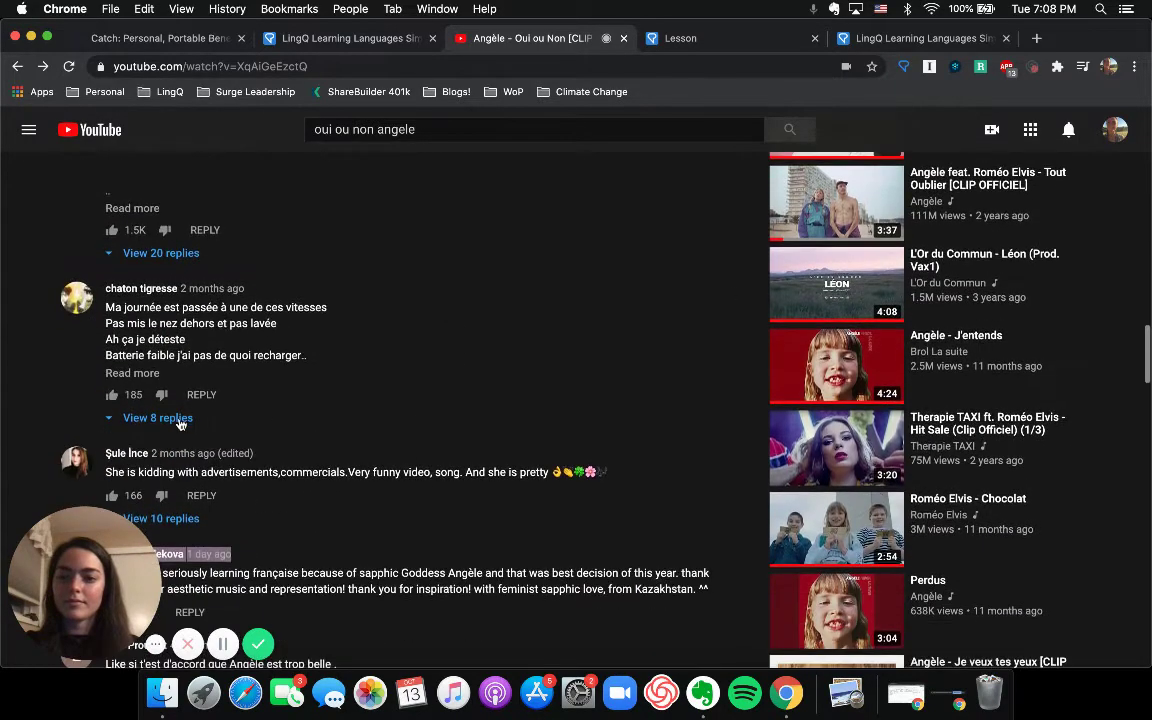
left_click(144, 377)
left_click_drag(105, 307, 240, 400)
scroll(188, 377, "down", 1)
scroll(188, 377, "down", 14)
scroll(188, 377, "down", 8)
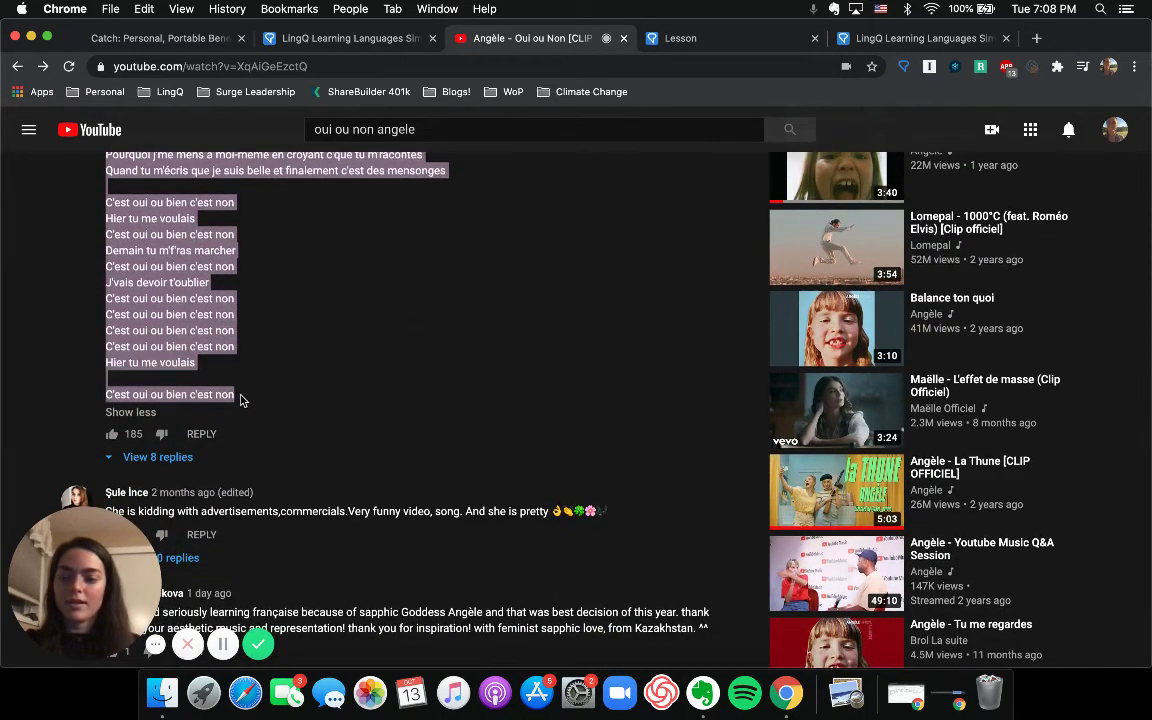
Replace the lesson's old lyrics with the lyrics copied from the YouTube comment.
left_click(753, 42)
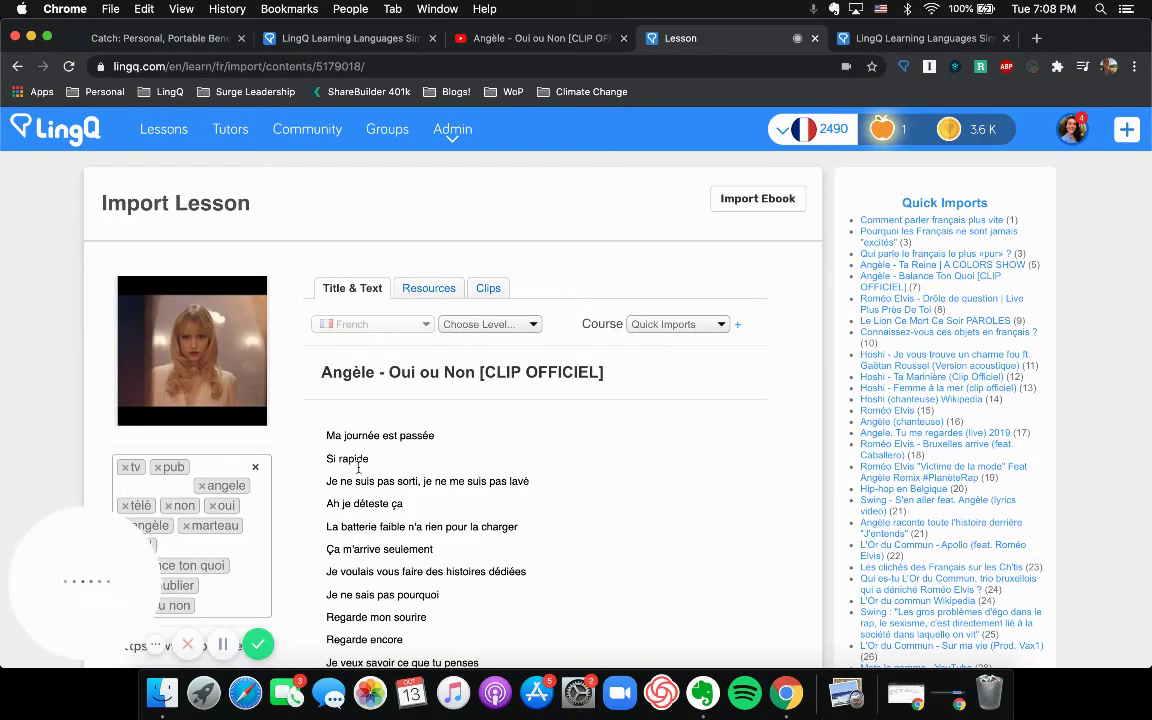
left_click_drag(300, 390, 398, 492)
scroll(398, 496, "down", 15)
scroll(401, 497, "down", 2)
left_click(445, 496, "shift")
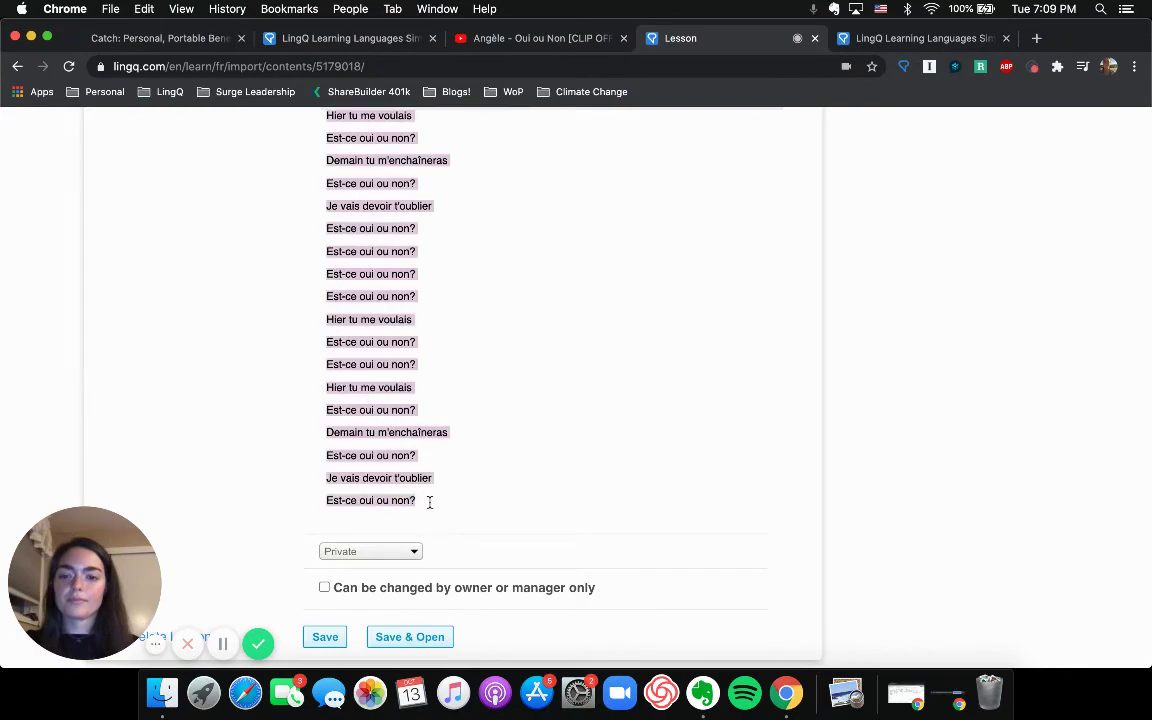
key("super+x")
scroll(440, 330, "up", 10)
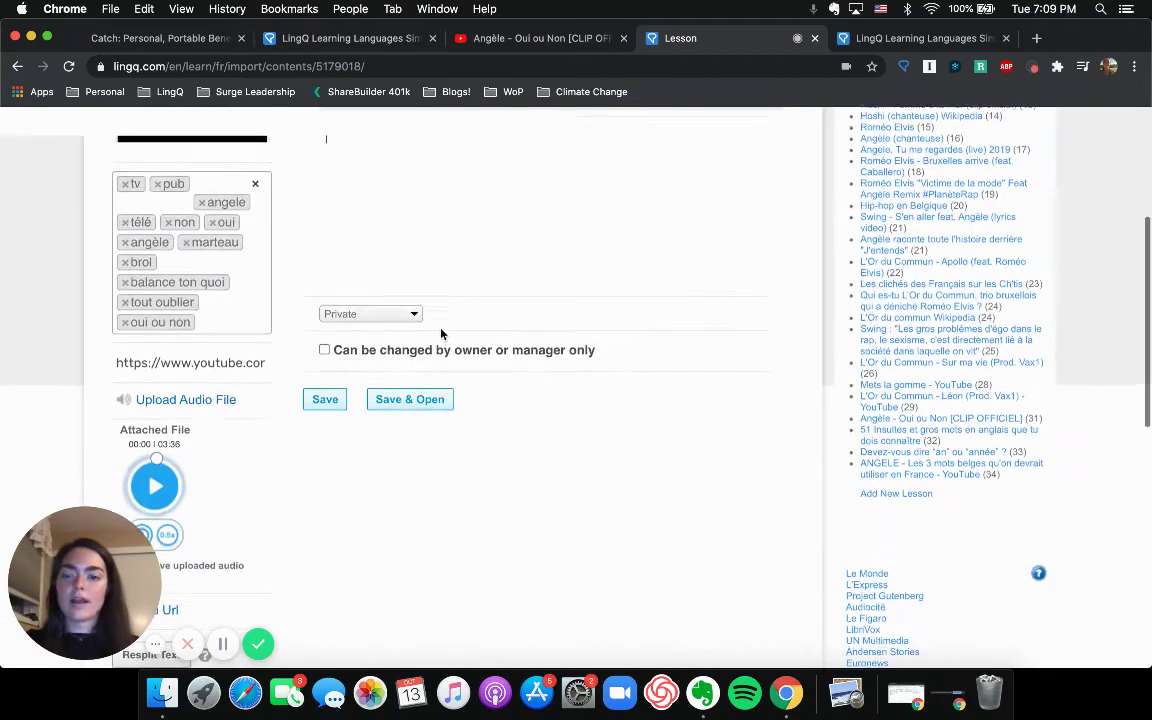
key("super+v")
Break 'Pas mis le nez dehors' and 'Ah ça je déteste' onto their own lines.
scroll(551, 317, "up", 3)
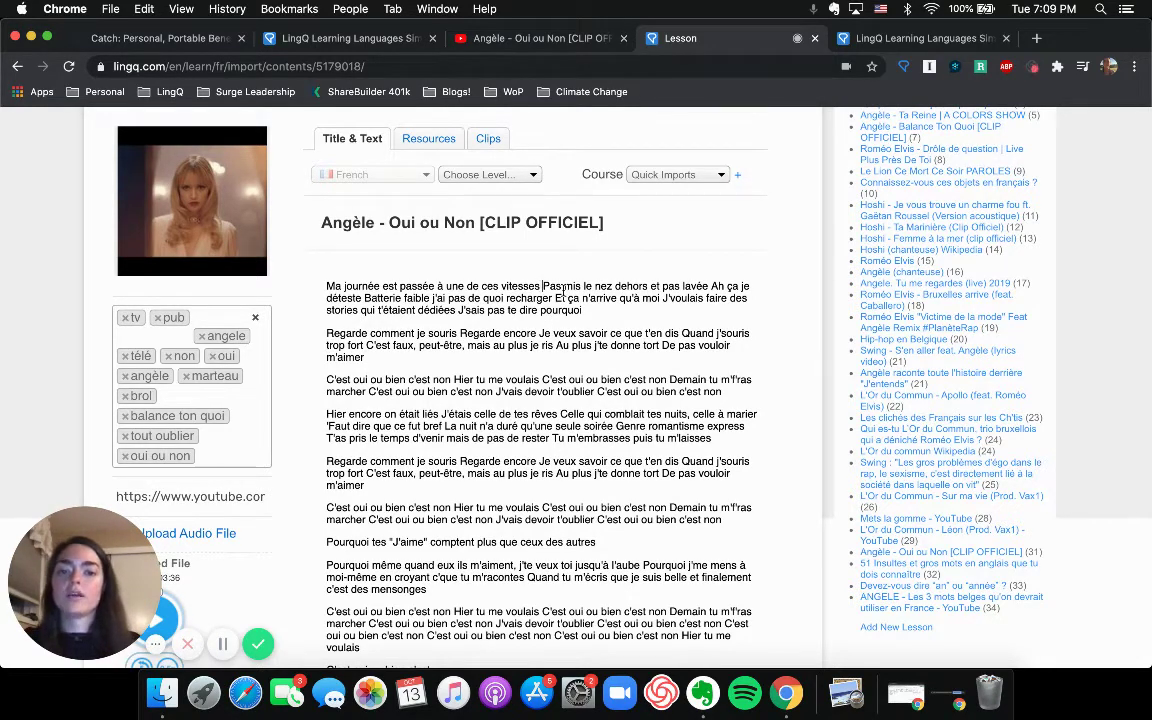
key("Return")
key("Return")
left_click(494, 309)
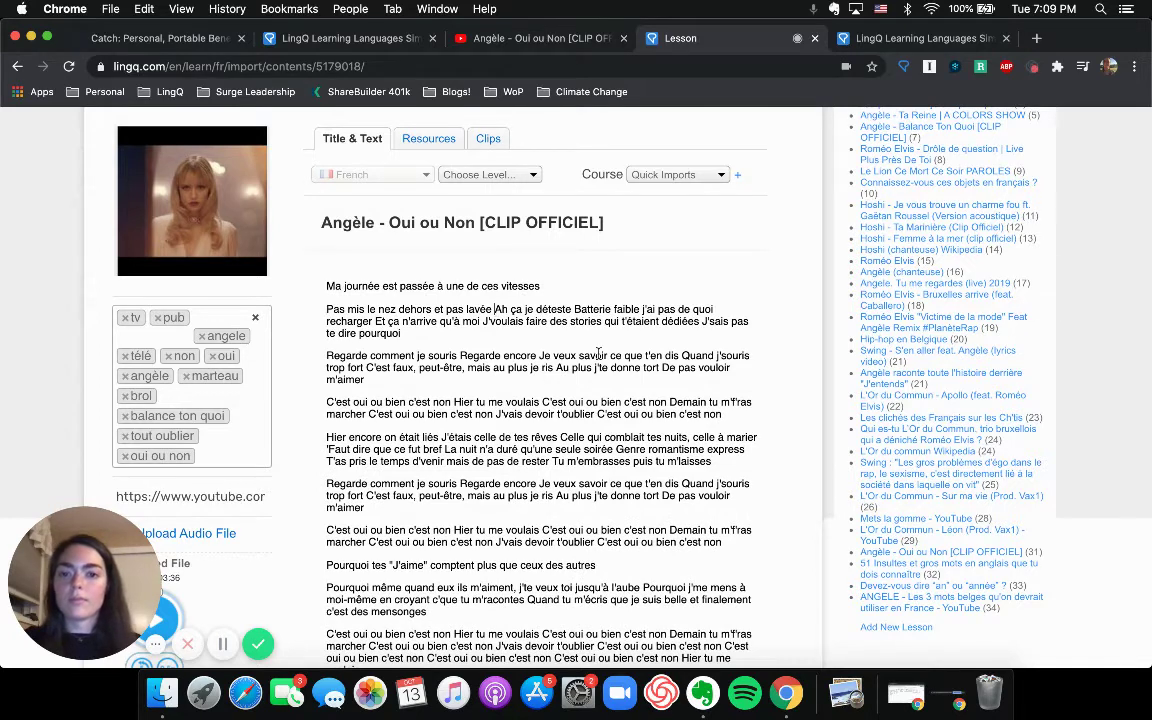
key("Return")
key("Return")
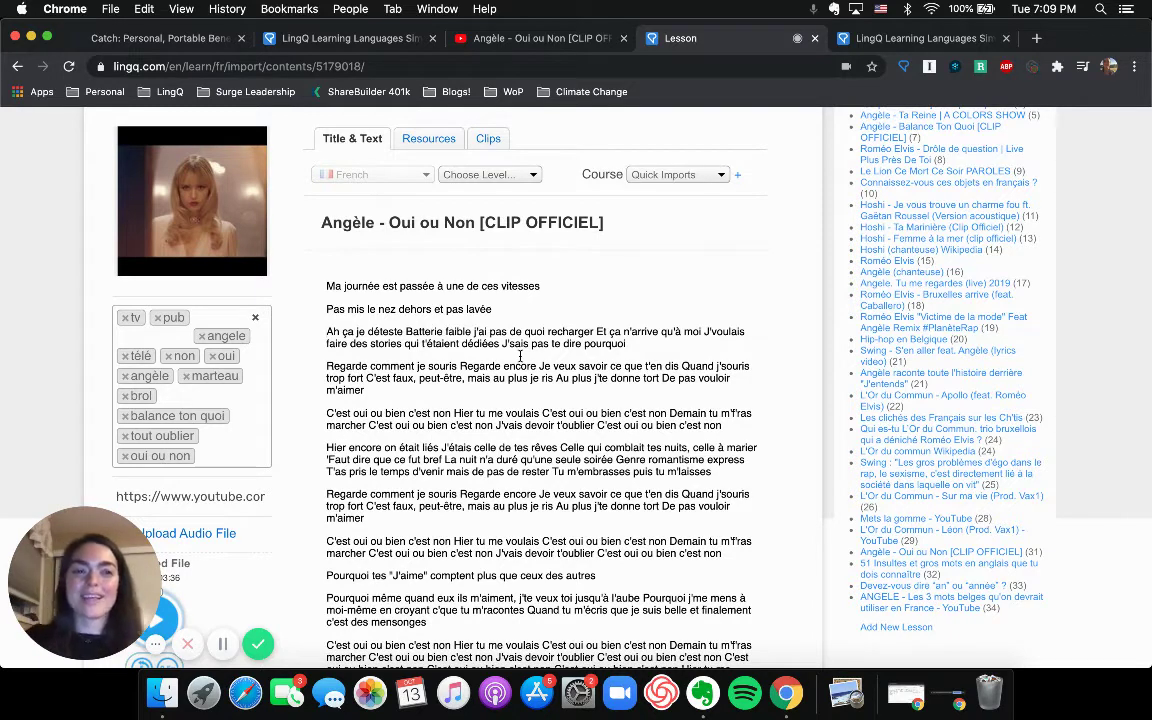
Save the edited lyrics lesson with Save & Open and reopen it in reading view.
left_click(222, 643)
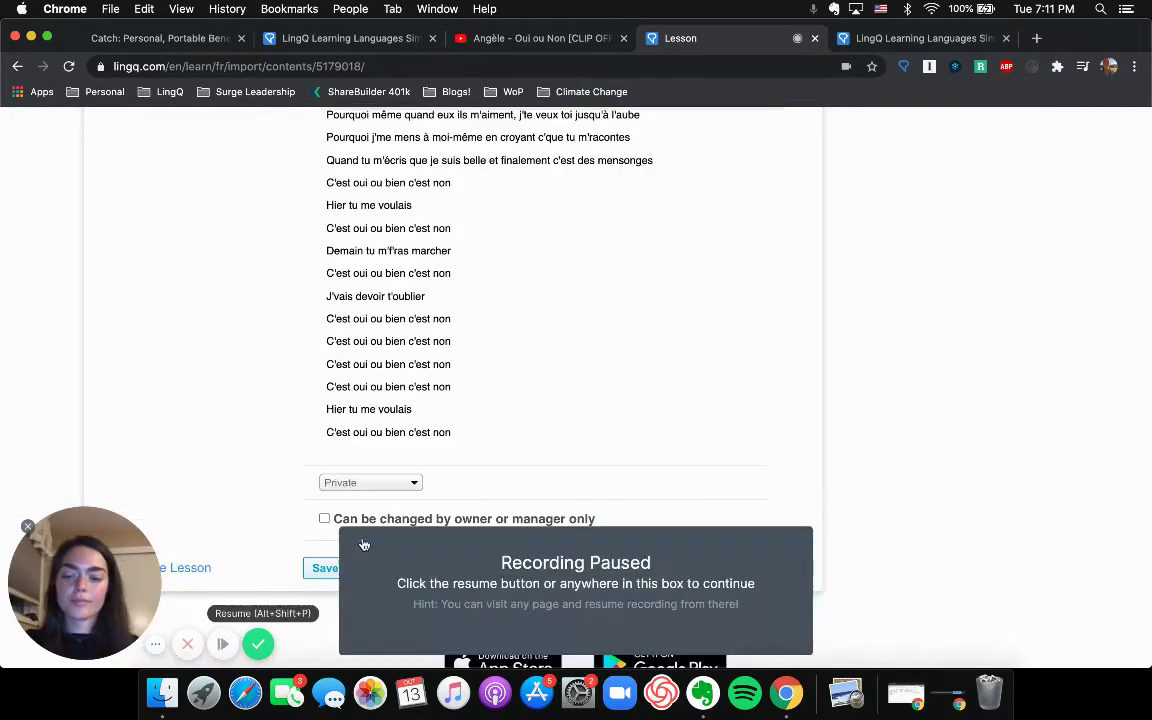
left_click(364, 545)
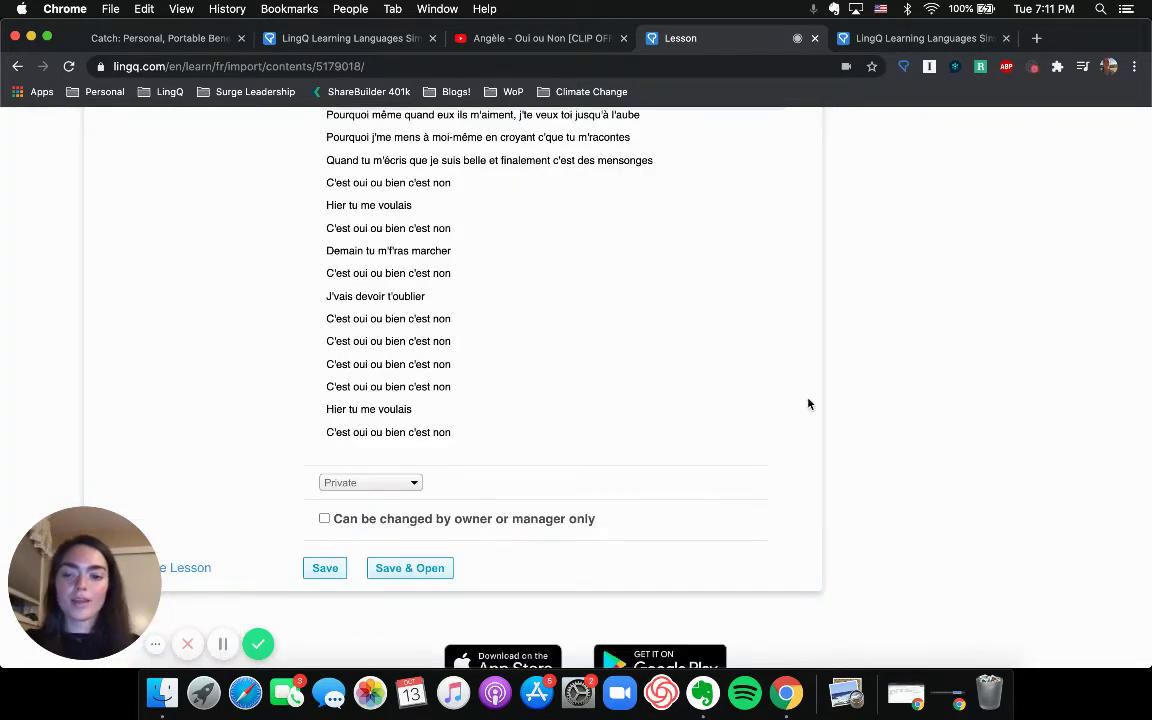
scroll(809, 404, "up", 15)
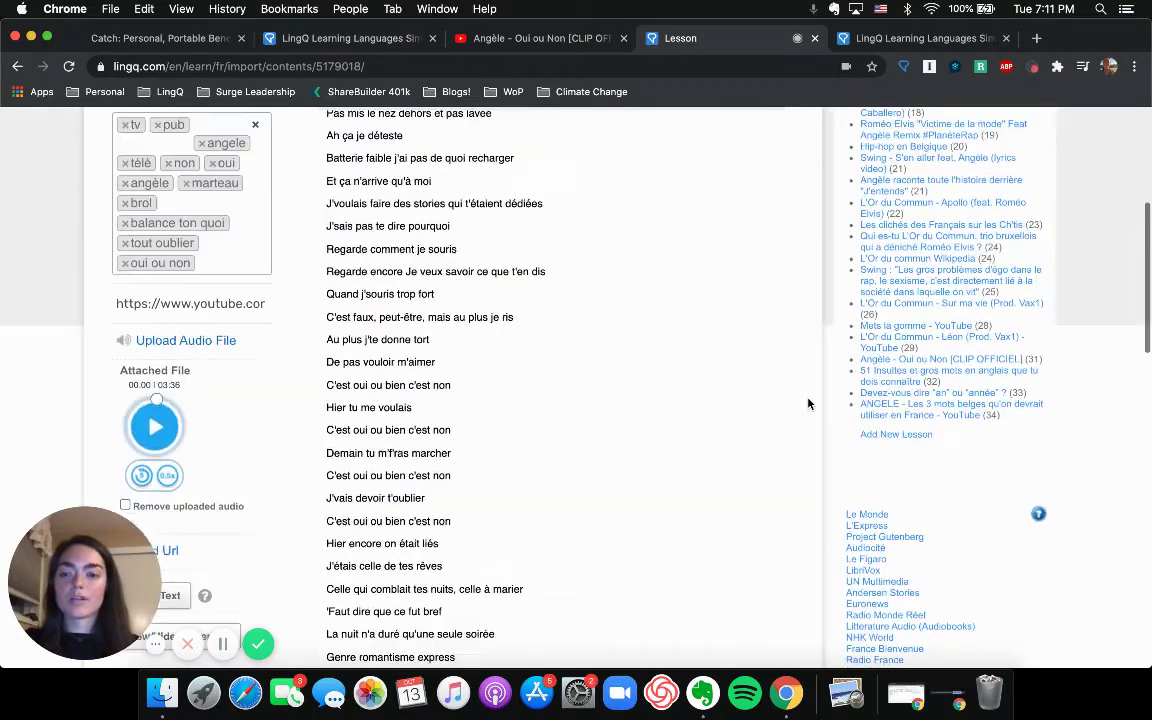
scroll(809, 404, "up", 8)
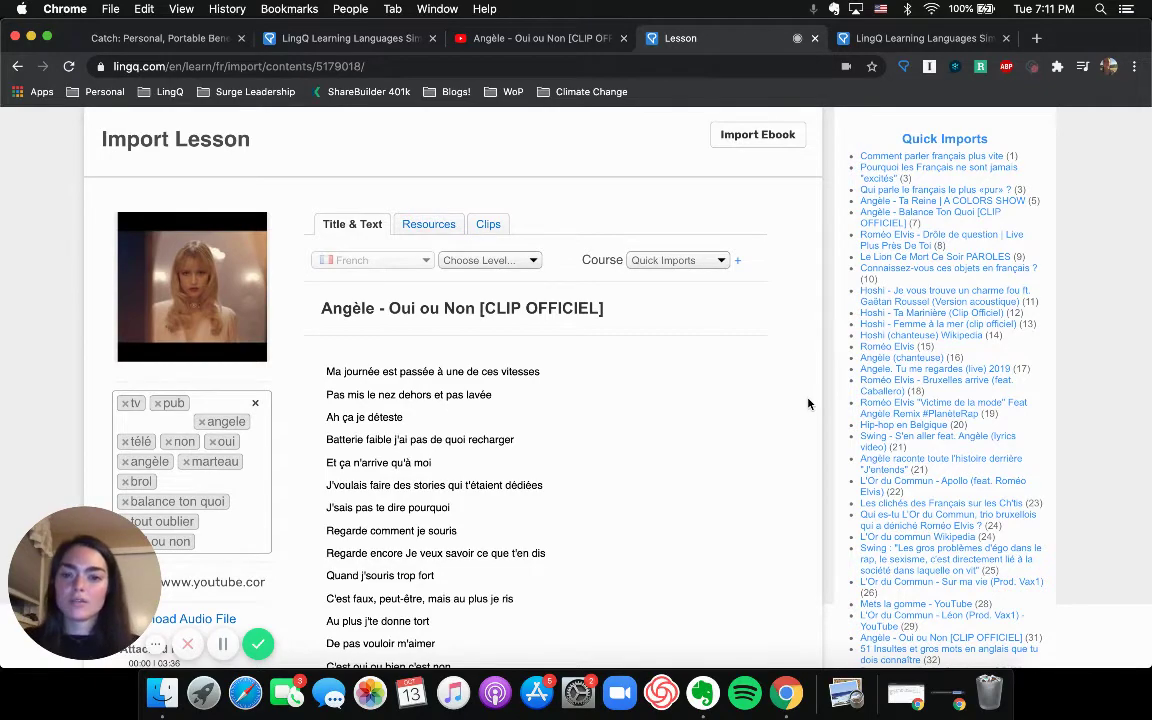
scroll(809, 404, "down", 15)
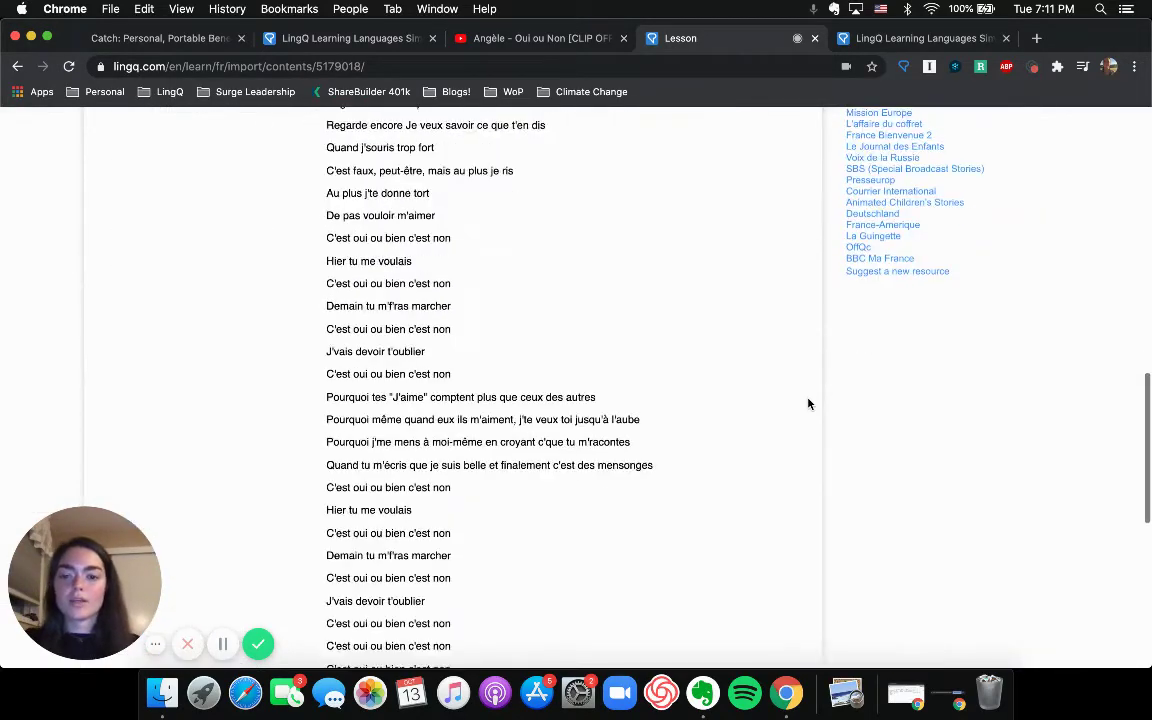
scroll(809, 404, "down", 5)
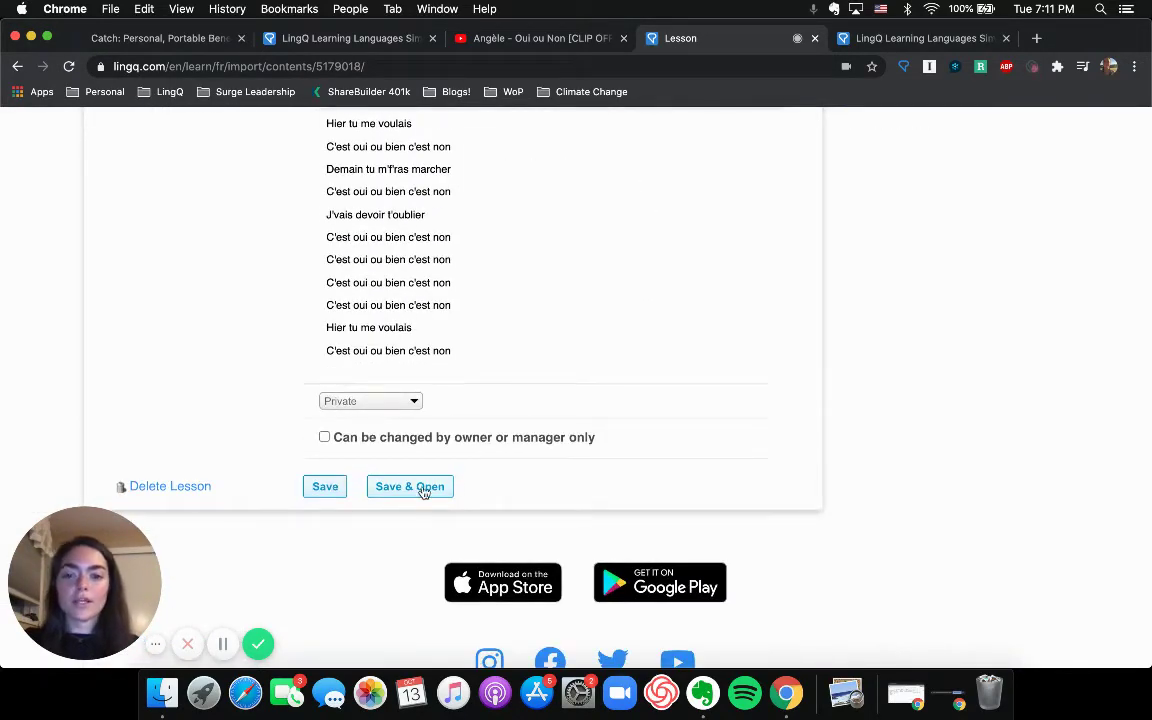
left_click(422, 491)
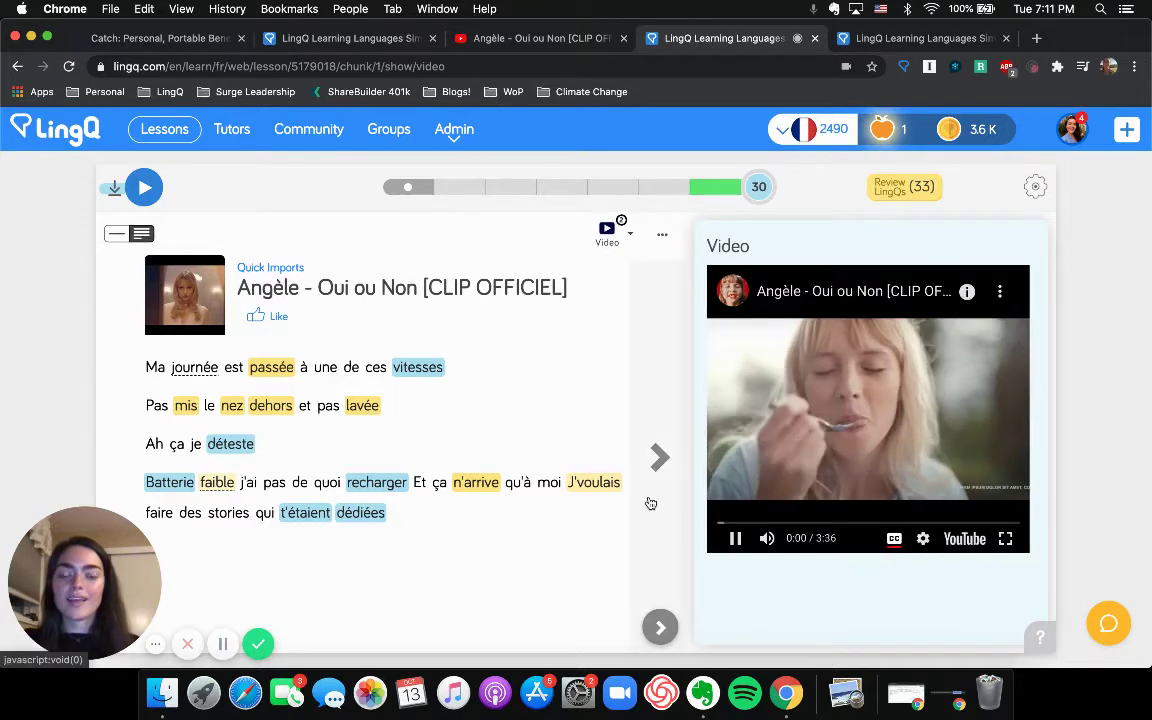
Pause the embedded Oui ou Non clip at 0:03 beside the lyrics.
left_click(735, 541)
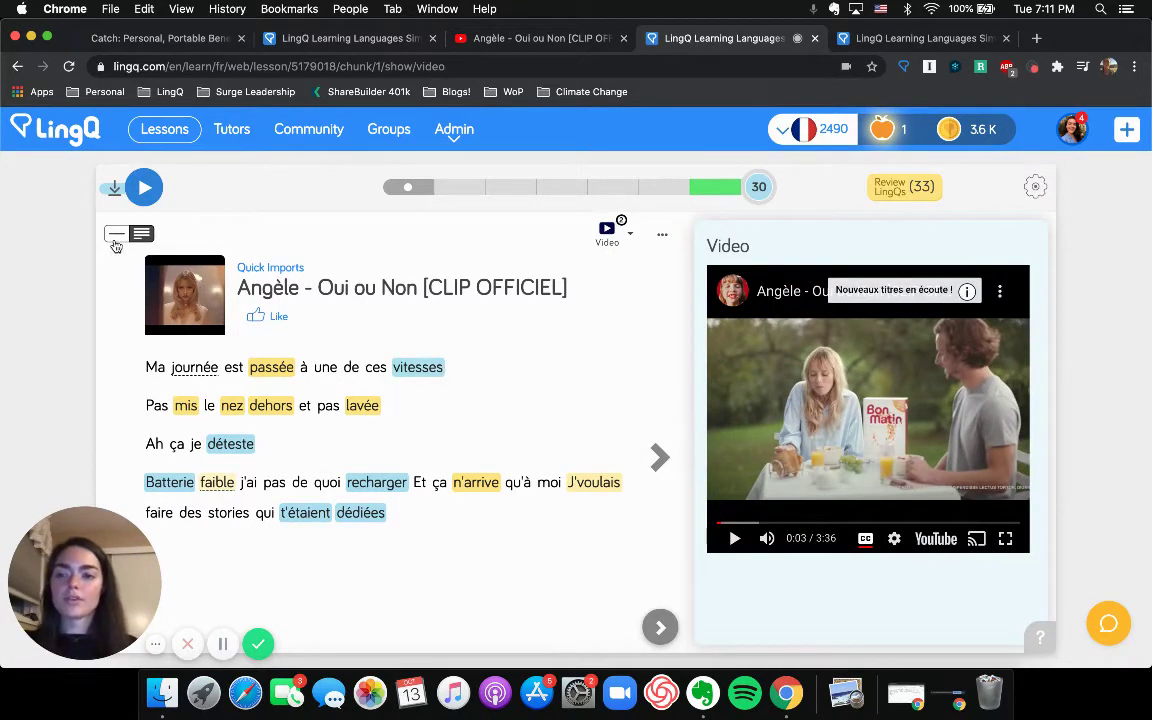
Switch to sentence mode and save 'speeds' as the meaning of vitesses.
left_click(116, 236)
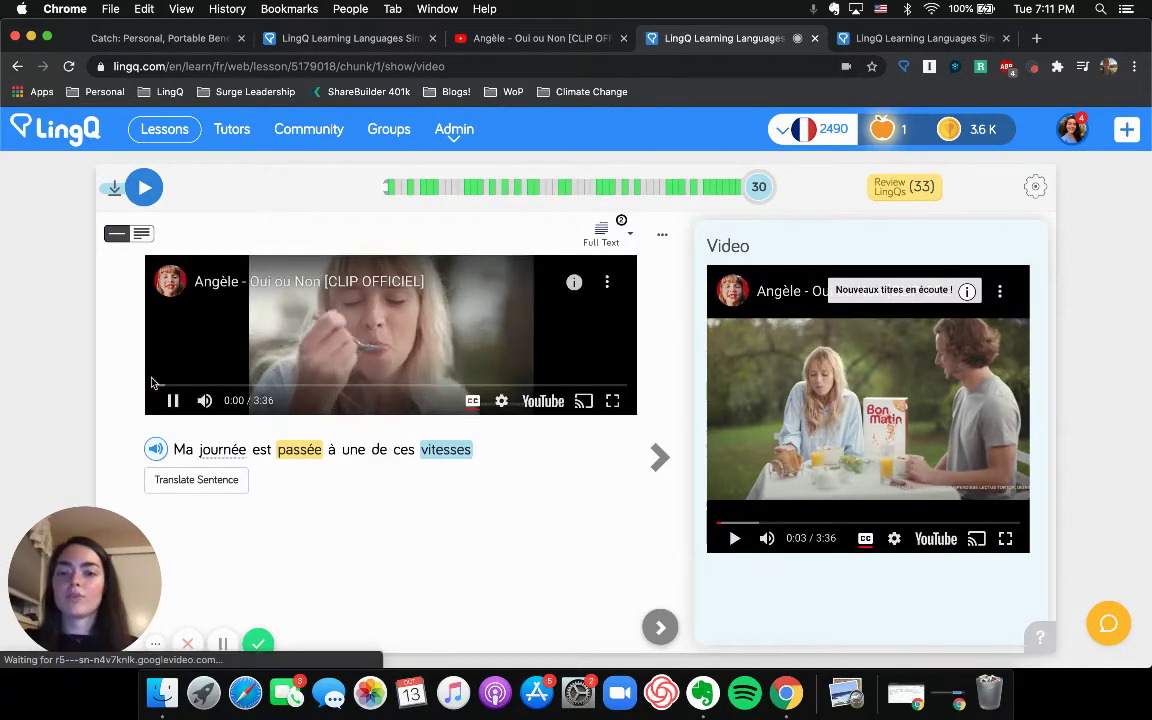
left_click(172, 401)
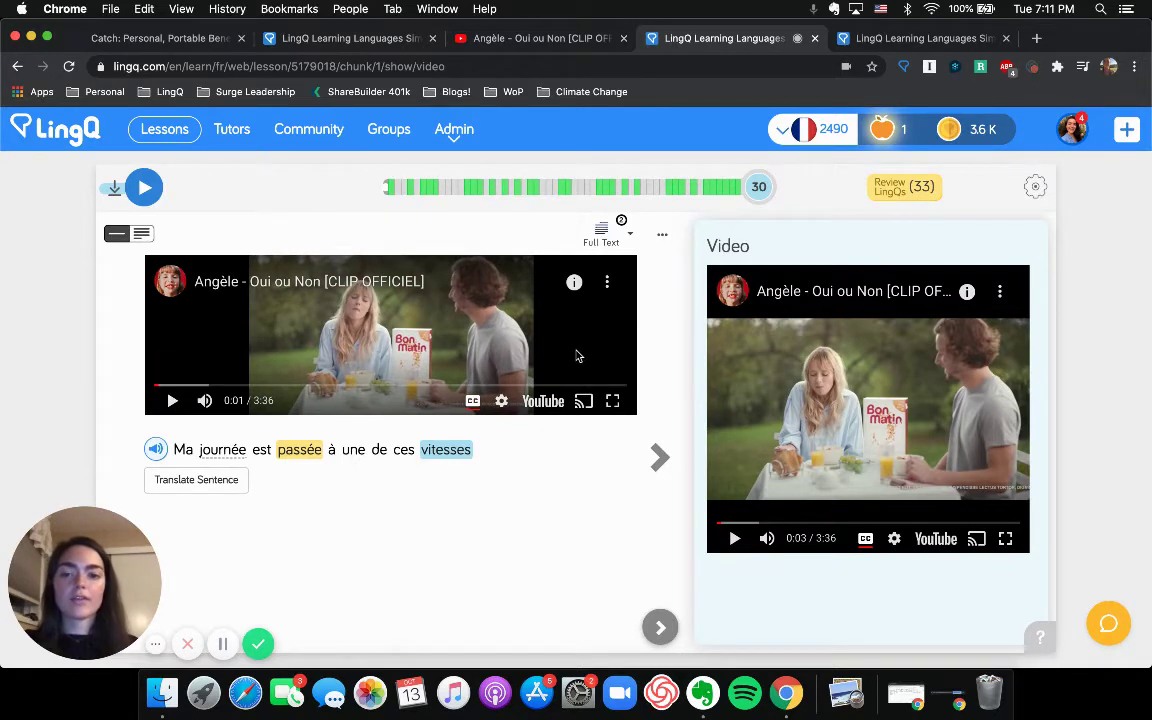
left_click(442, 451)
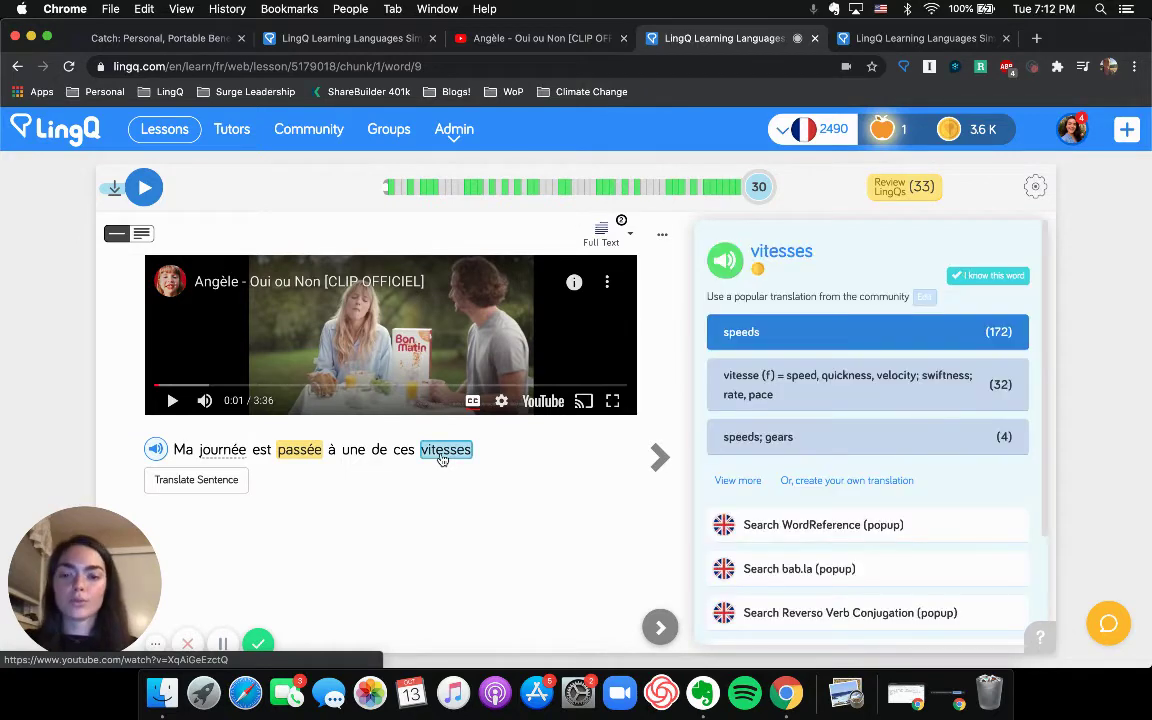
left_click(169, 401)
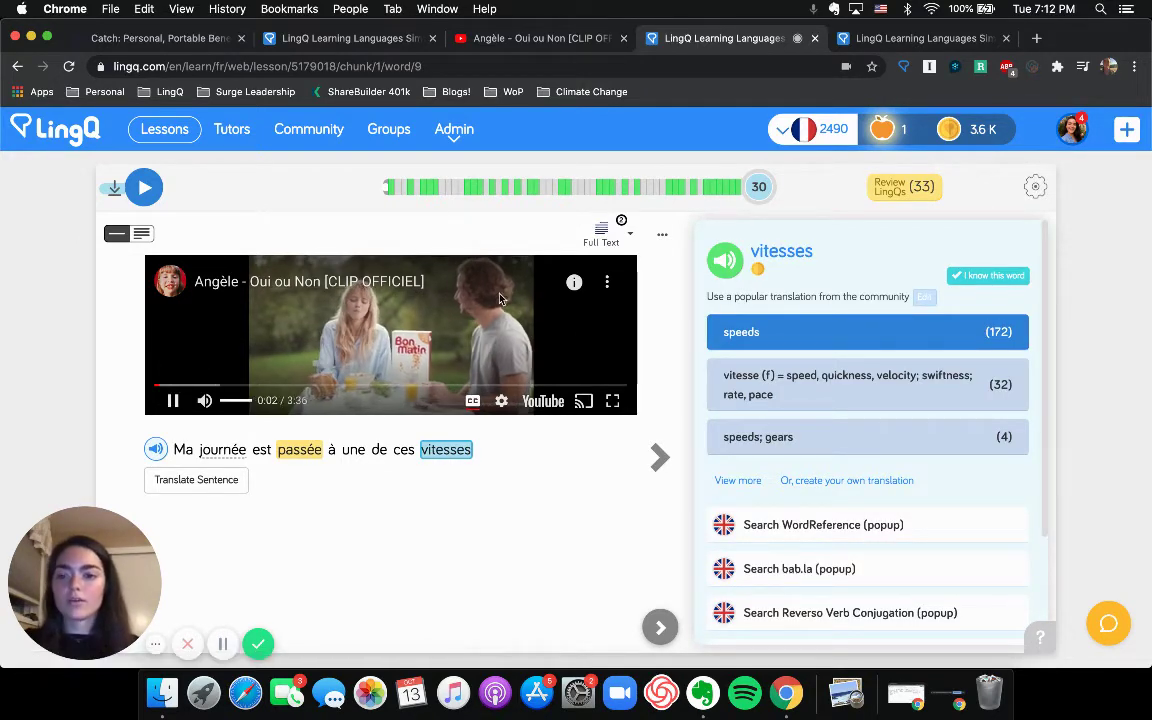
left_click(789, 331)
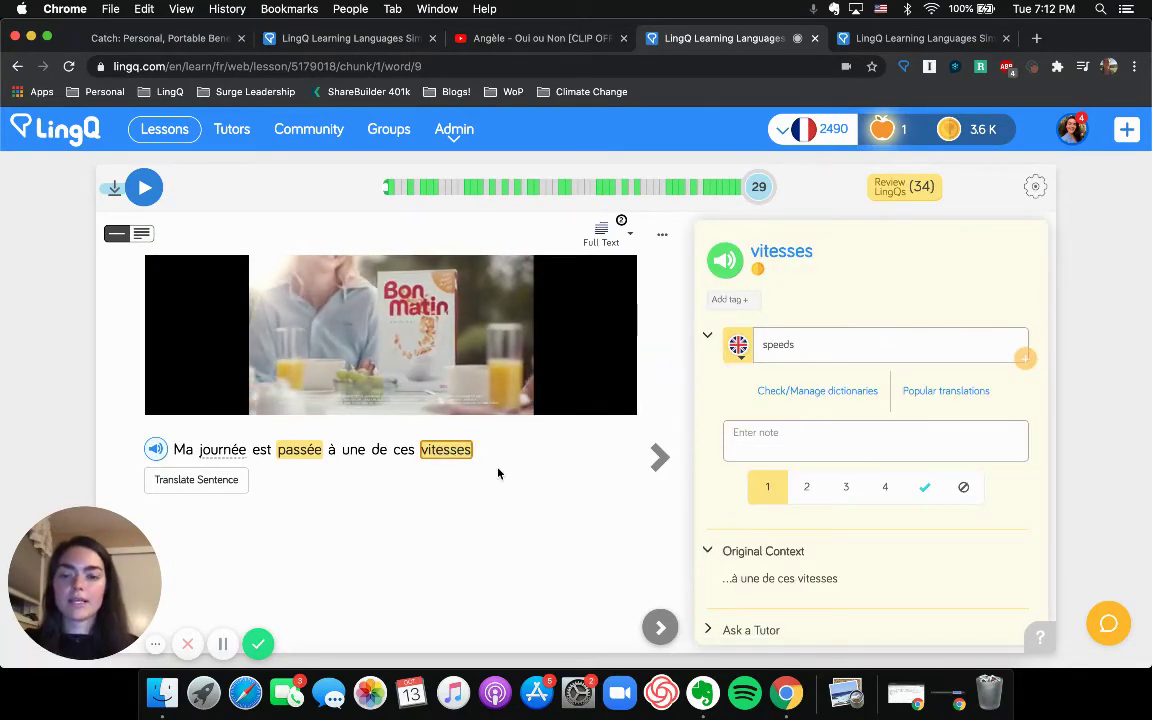
Pause the video and advance two sentences to 'Ah ça je déteste'.
left_click(176, 400)
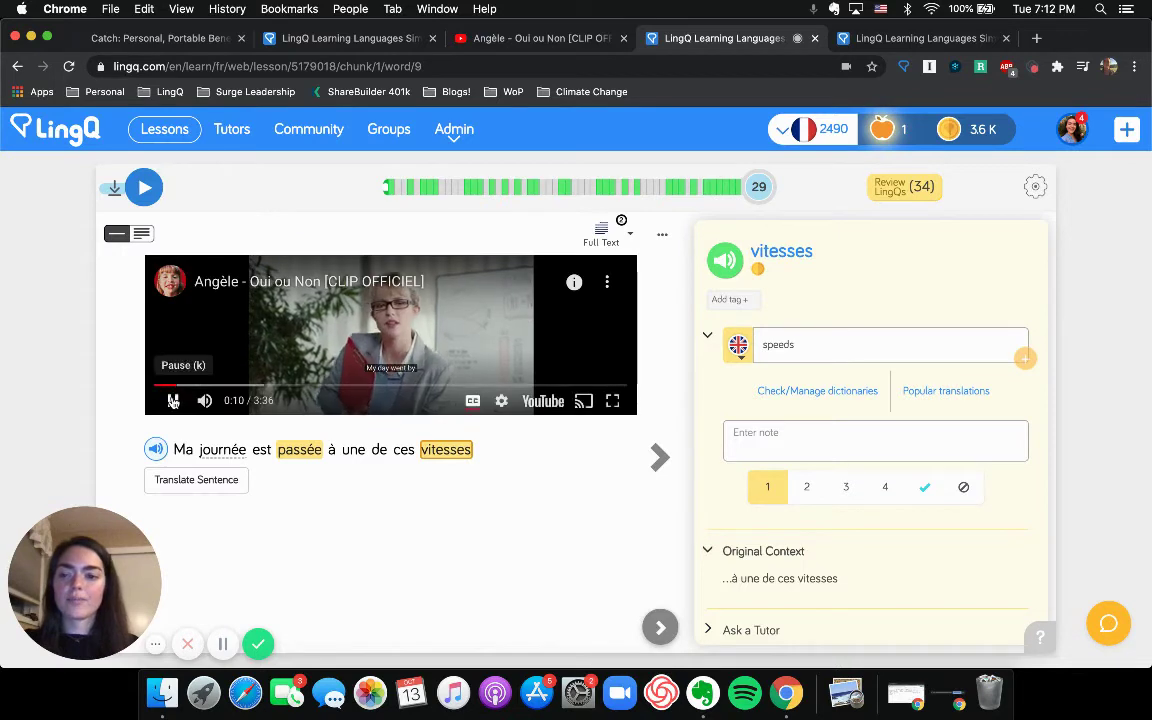
left_click(176, 400)
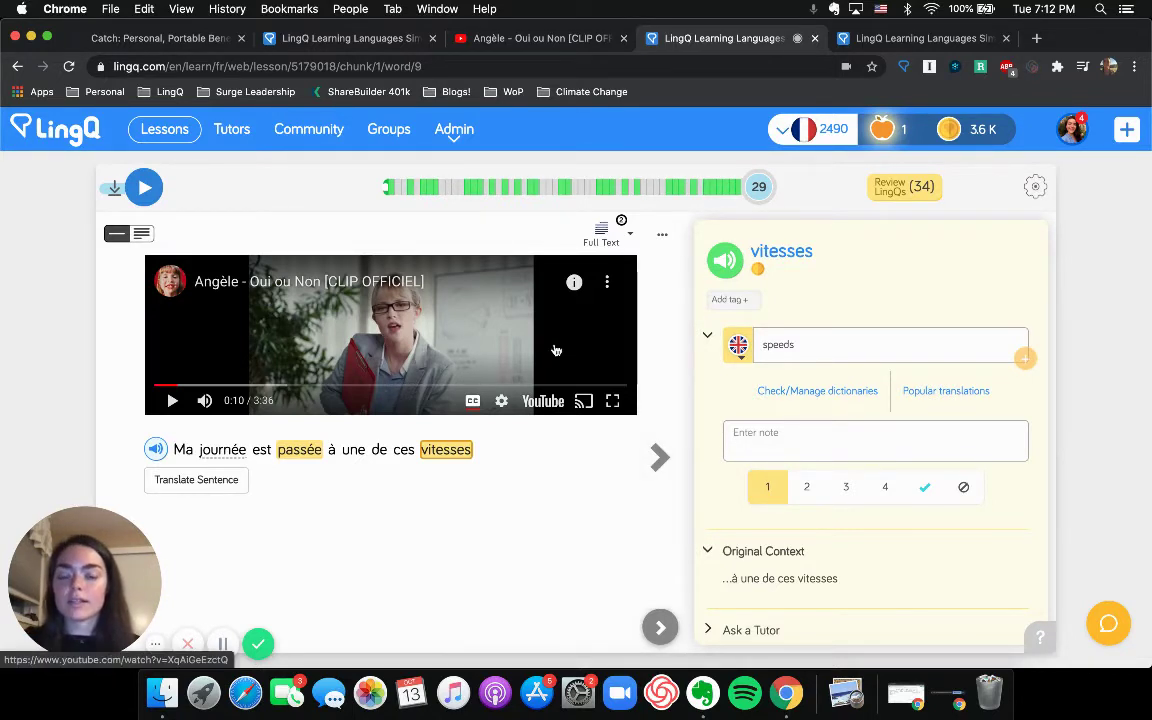
left_click(659, 459)
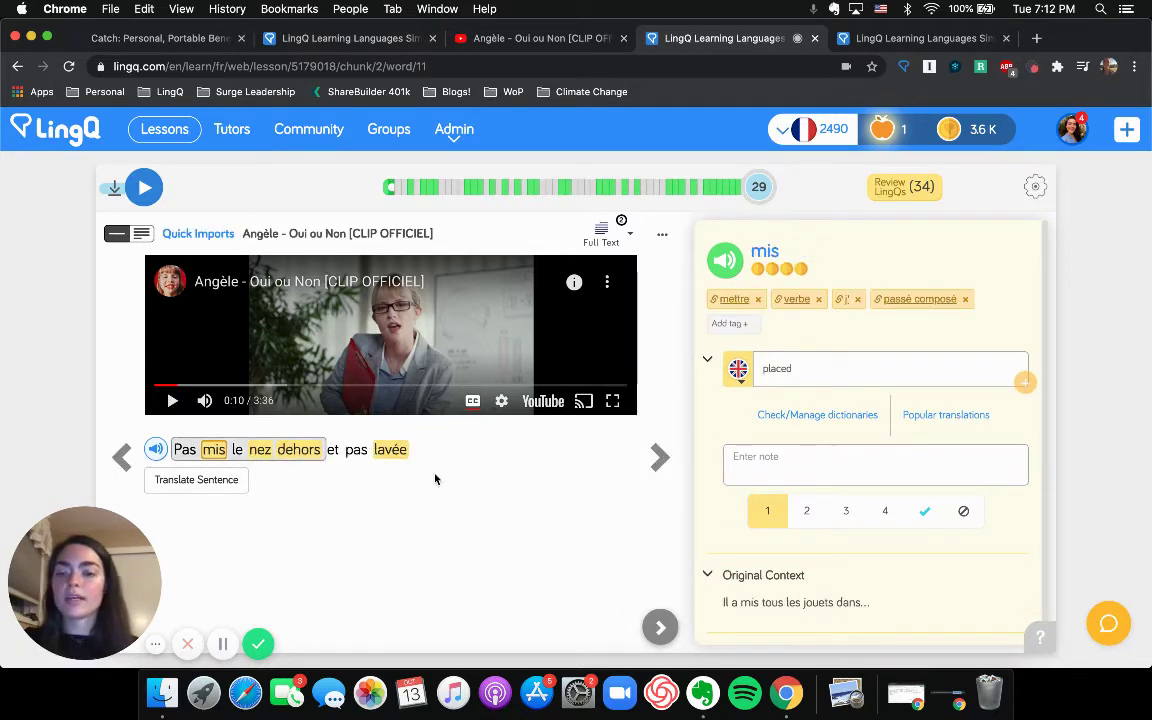
left_click(665, 457)
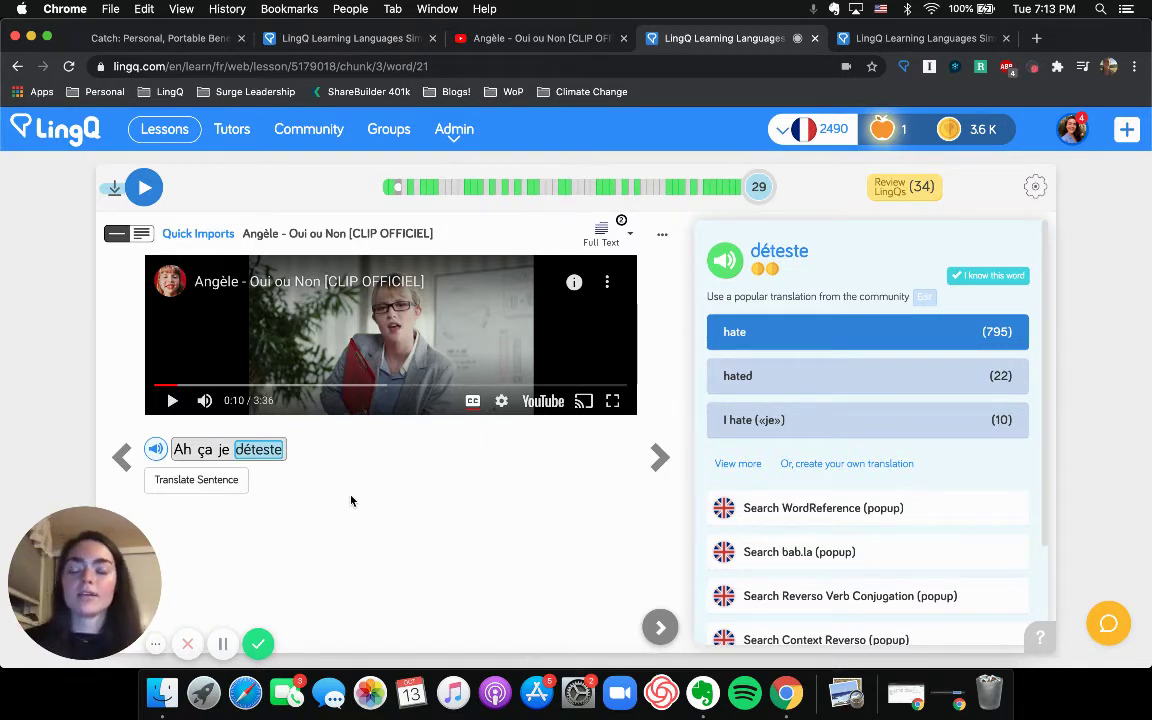
Play the lesson briefly, lower the rate from 0.75x further, then replay it at that speed and pause.
left_click(145, 189)
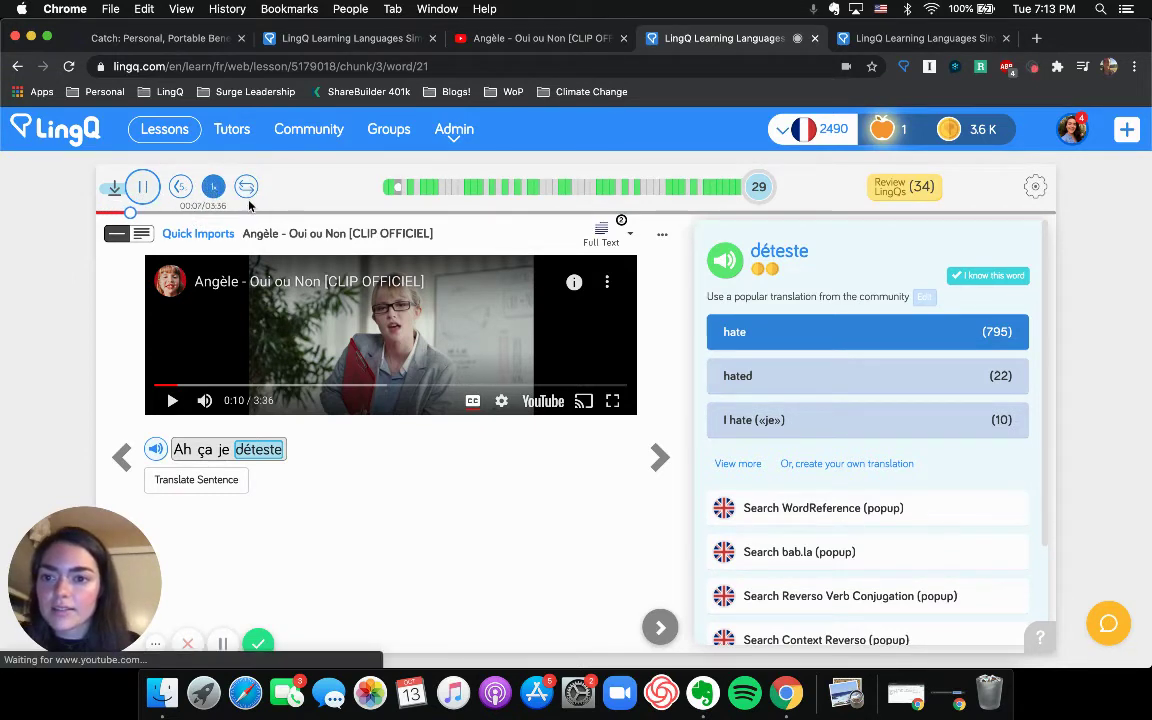
left_click(143, 187)
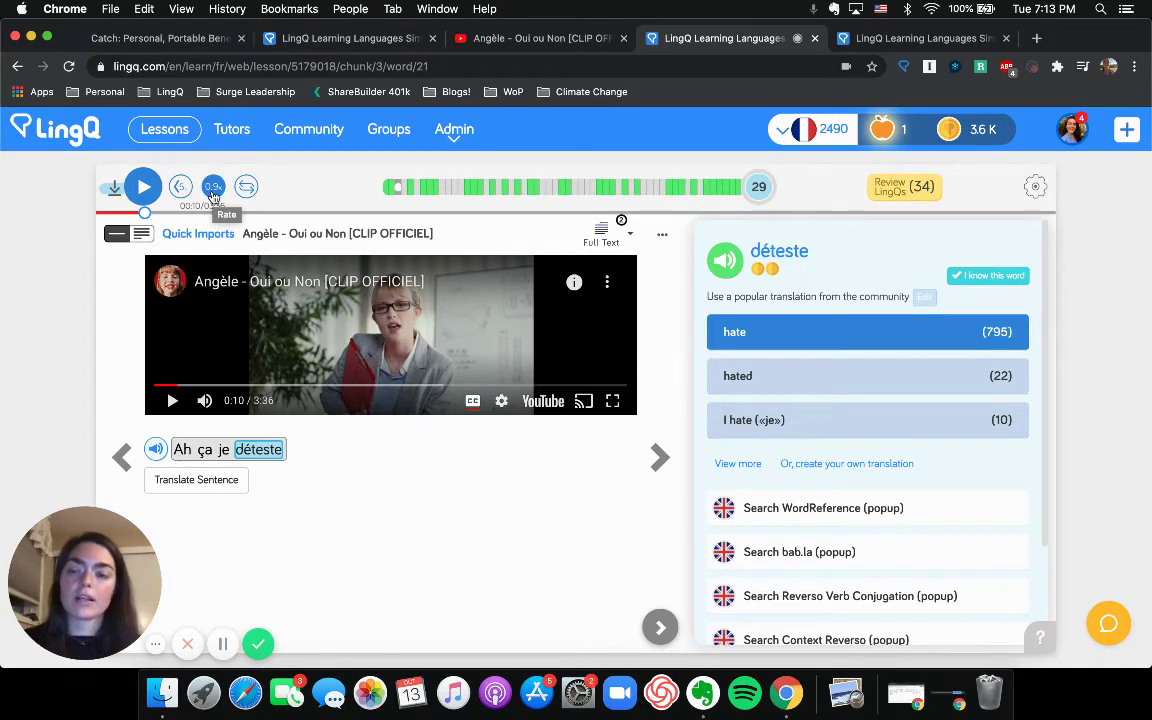
left_click(213, 190)
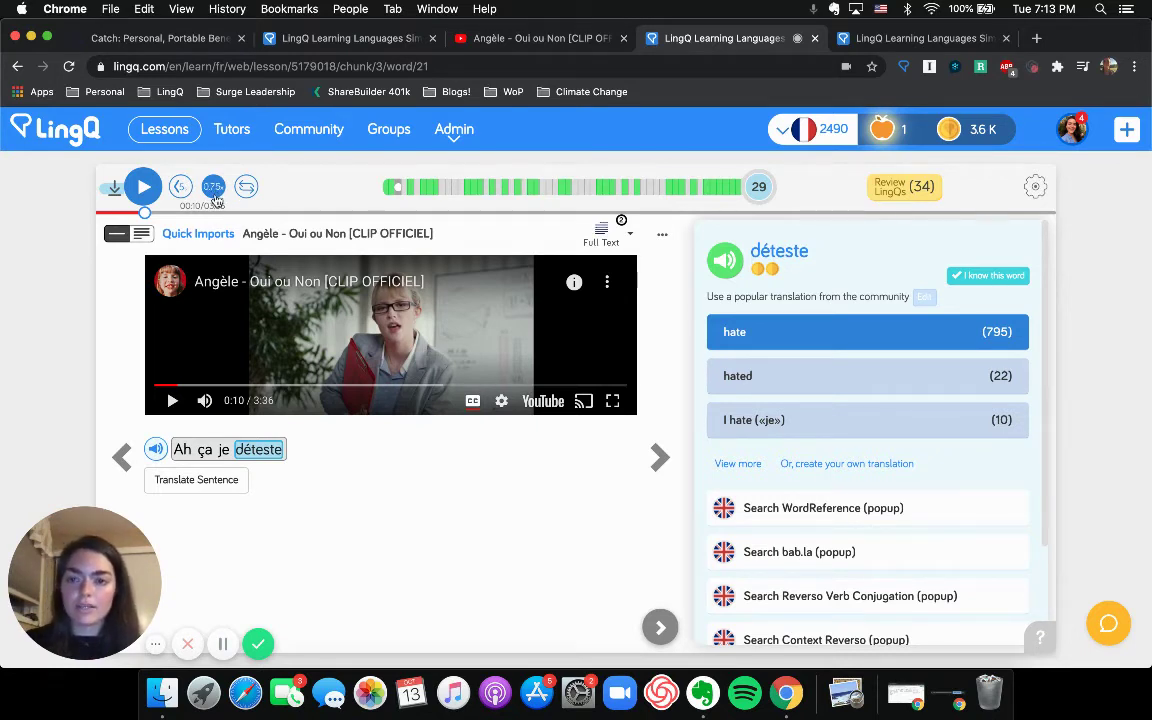
left_click(214, 198)
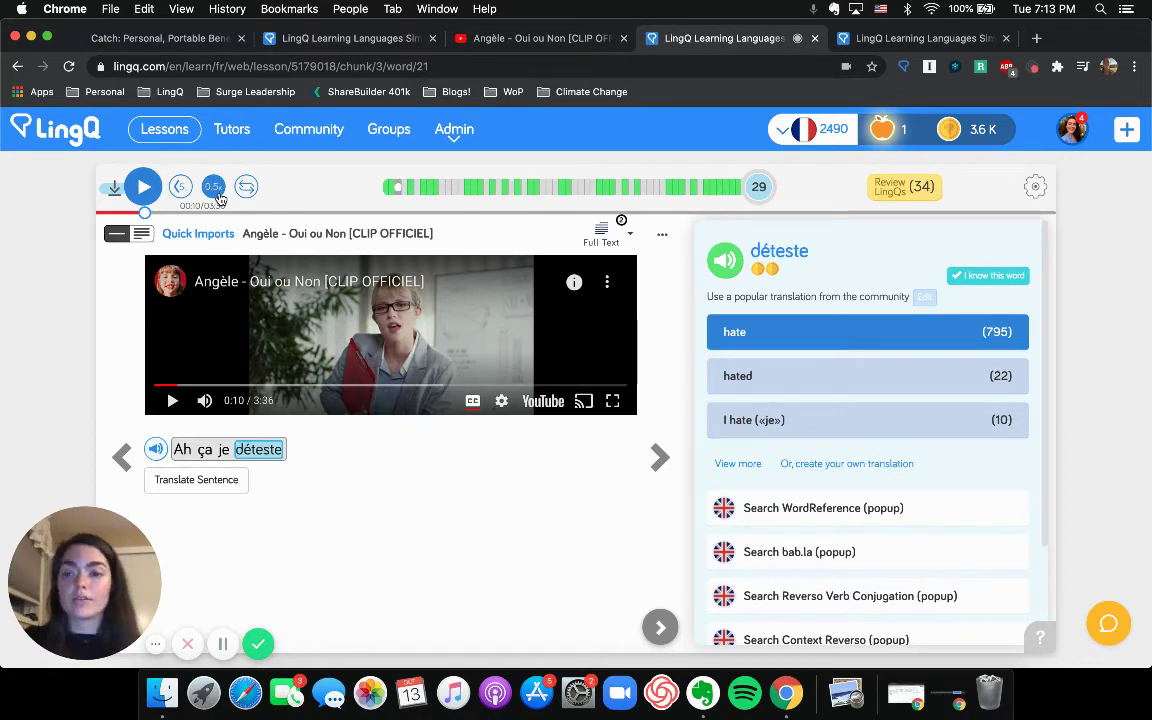
left_click(145, 190)
key("XF86AudioRaiseVolume")
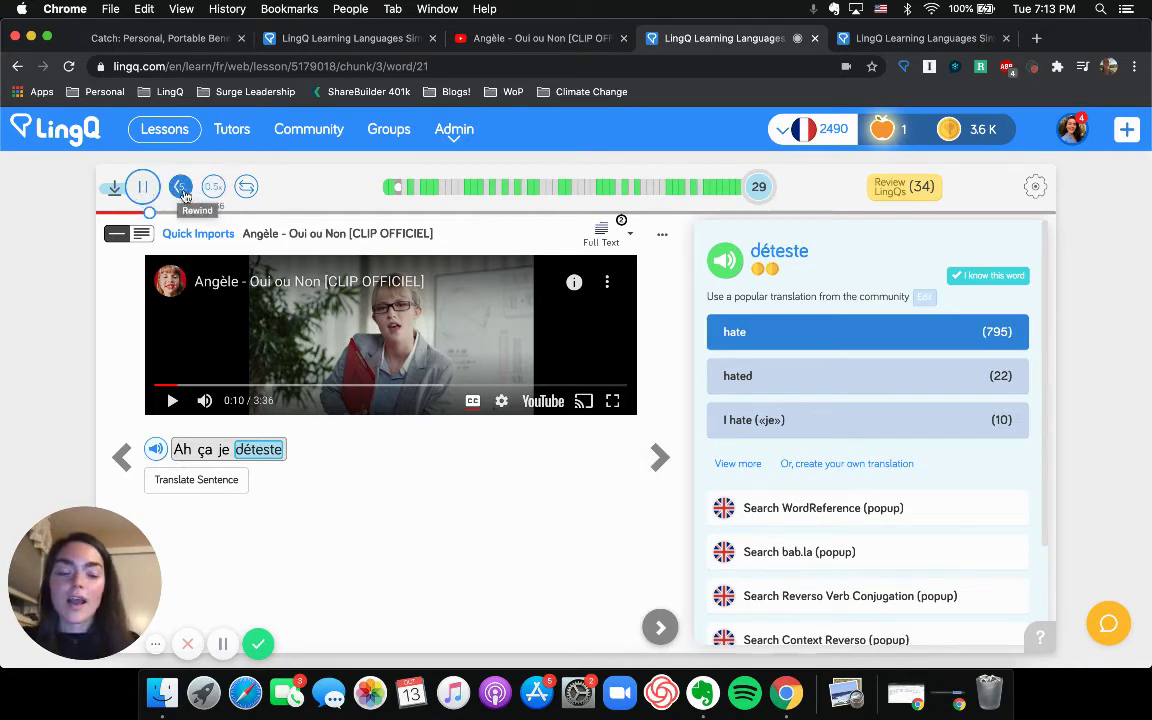
left_click(149, 192)
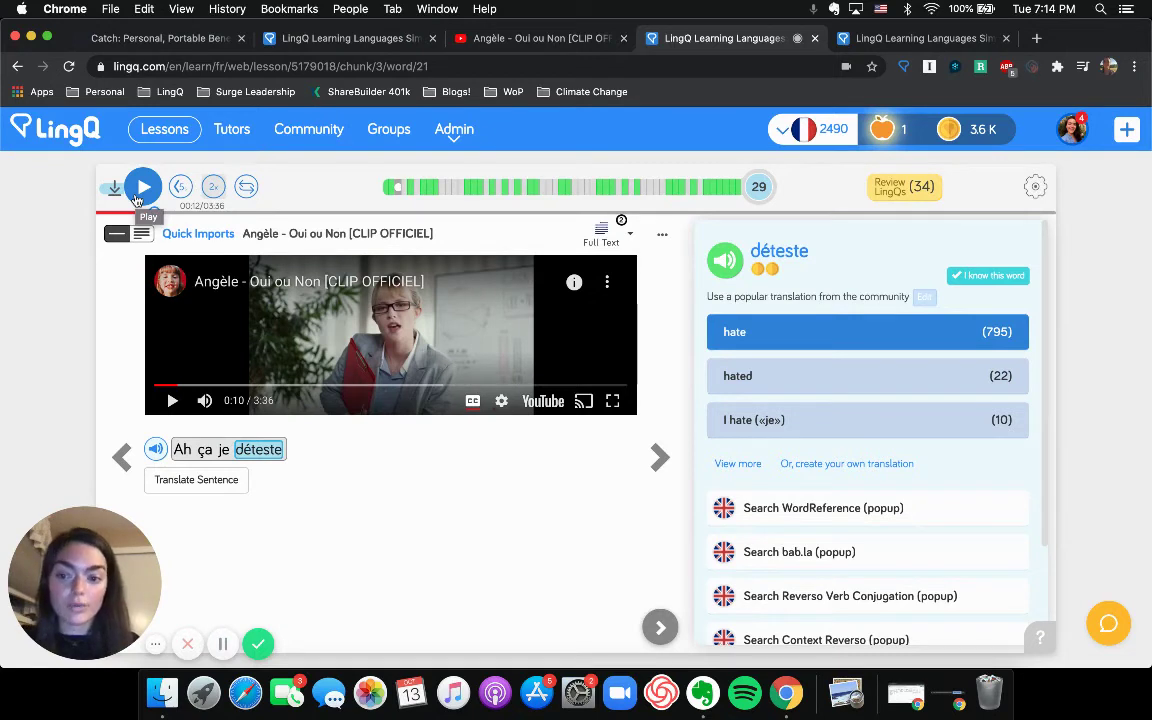
Play the lesson audio while cycling its speed through 1.5x back to normal 1x.
left_click(140, 192)
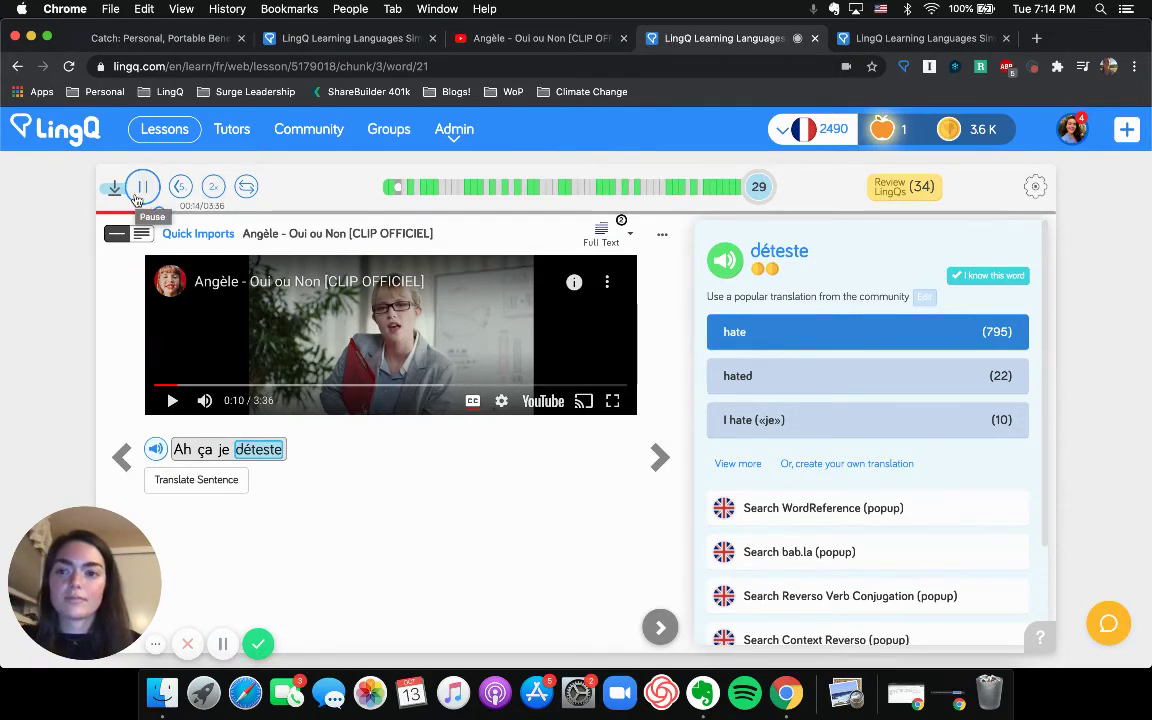
left_click(142, 188)
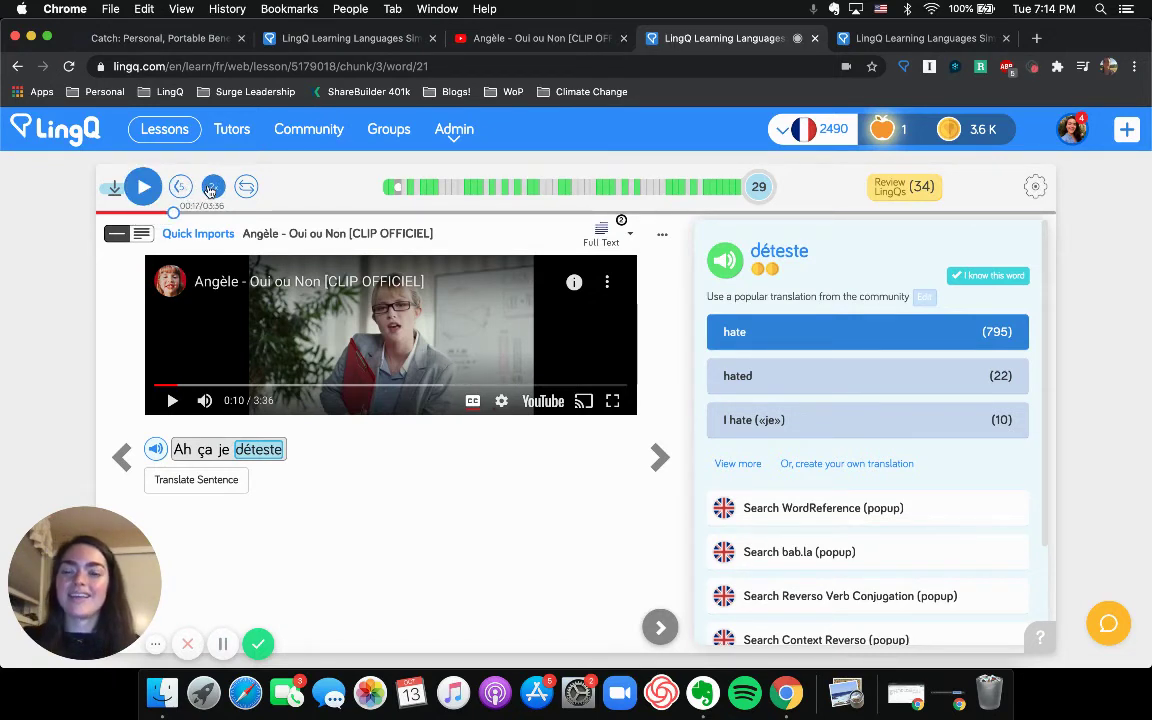
left_click(211, 189)
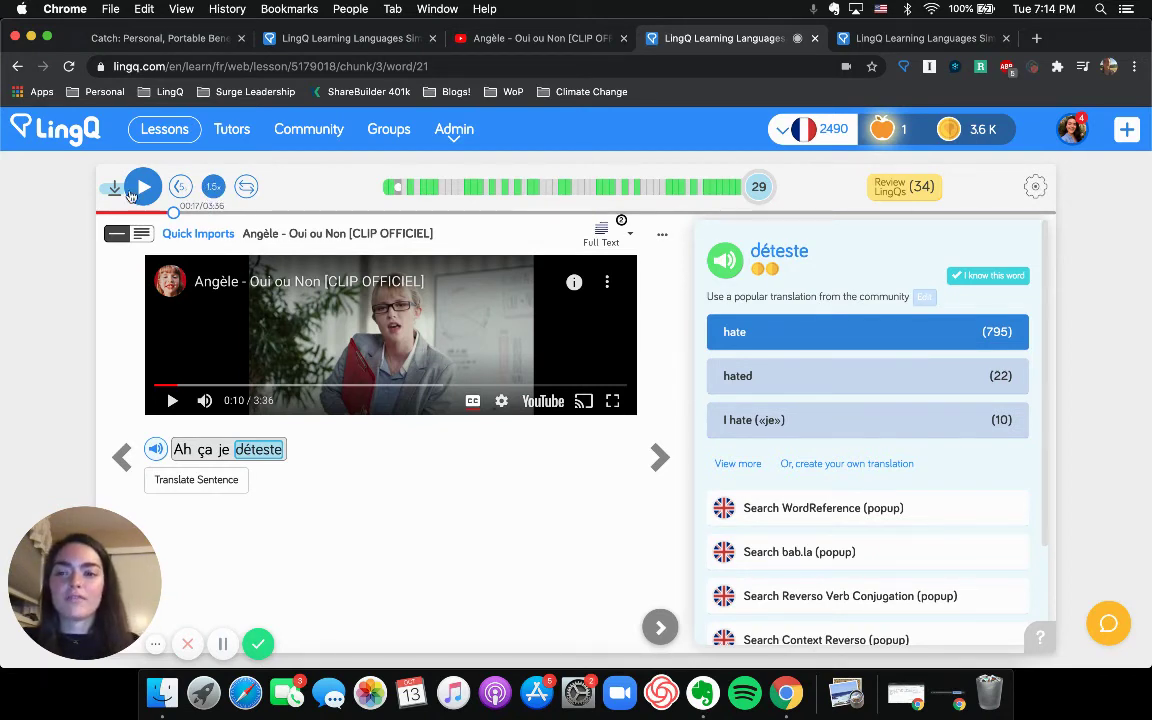
key("space")
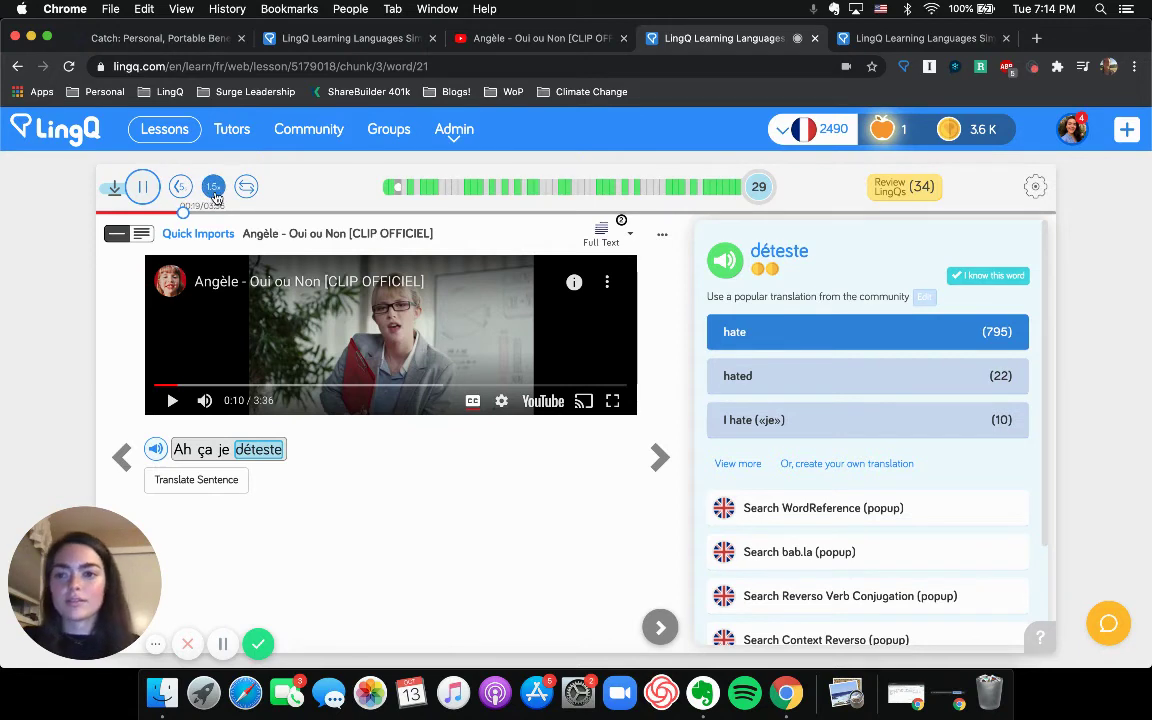
left_click(214, 196)
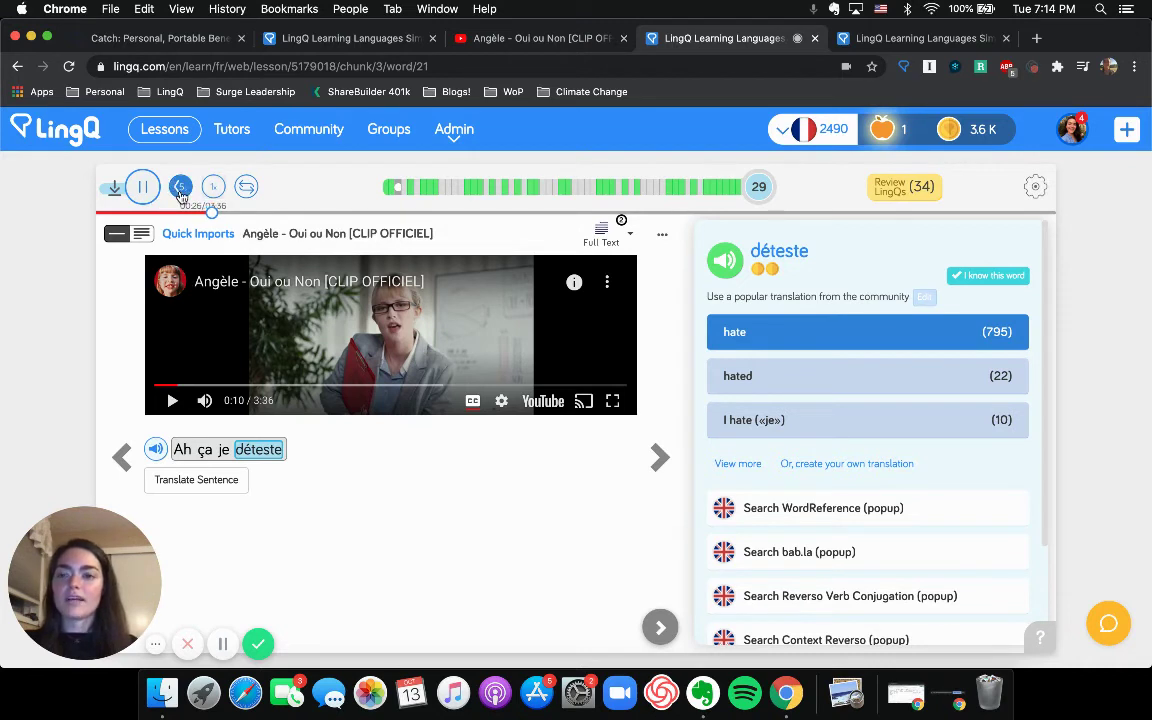
Rewind the lesson audio to 00:14 and leave it paused.
left_click(182, 193)
left_click(182, 190)
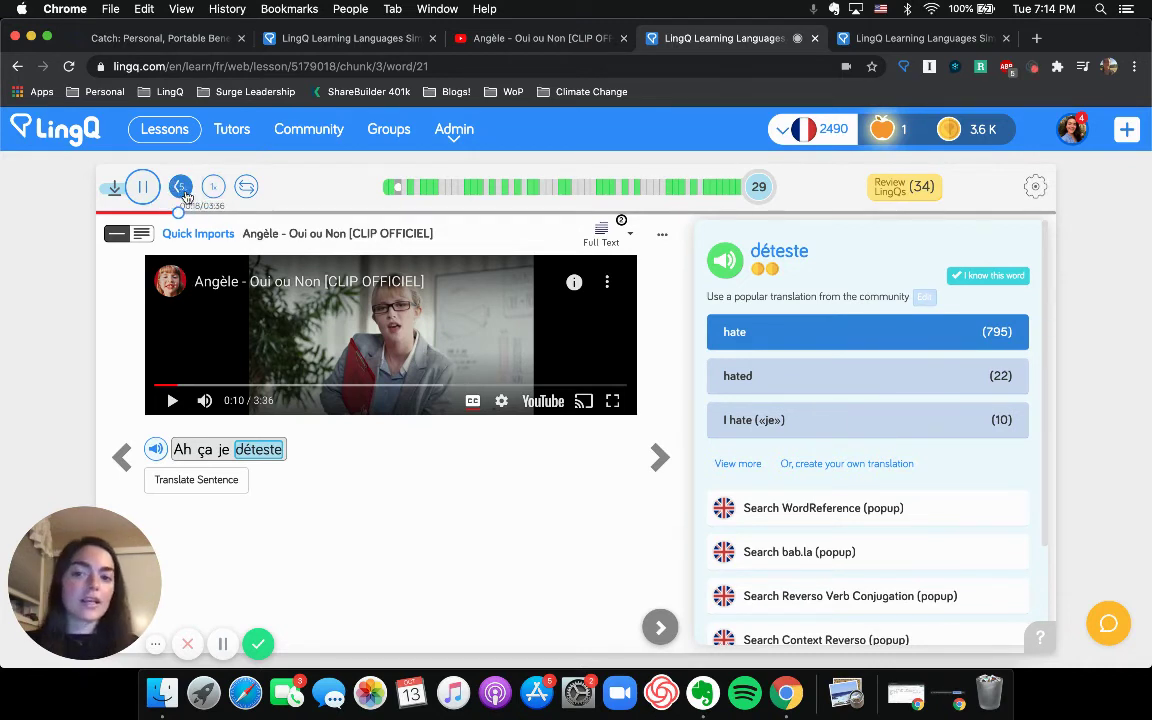
left_click(148, 183)
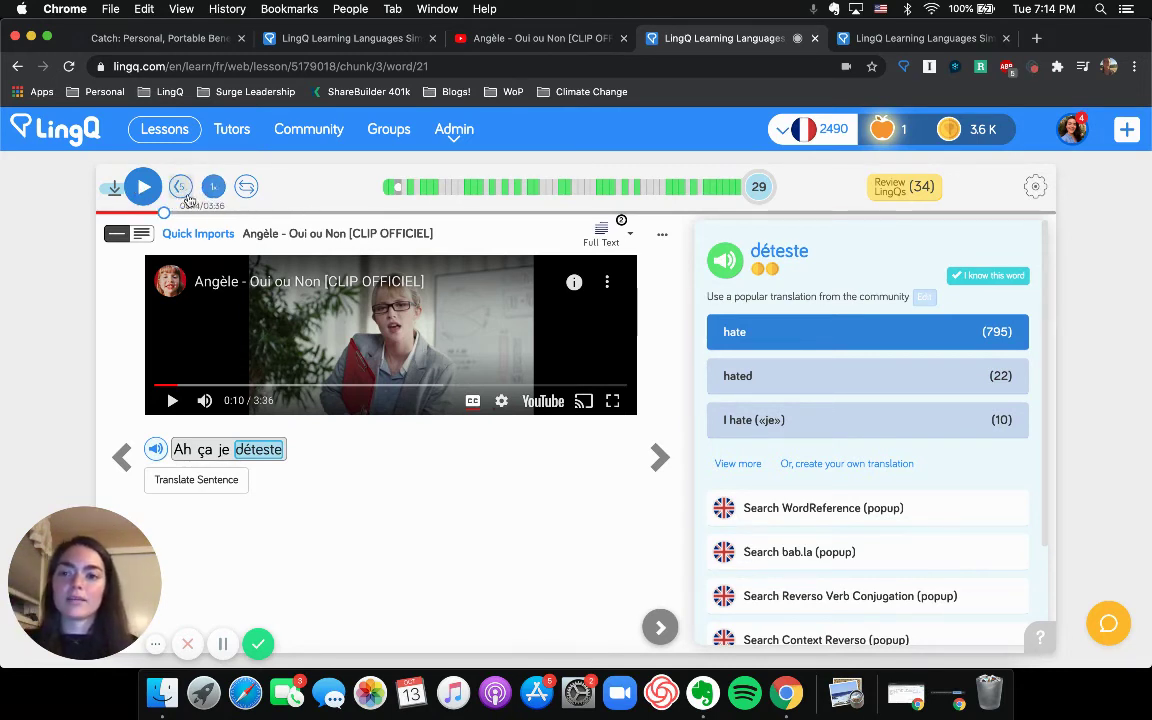
left_click(181, 189)
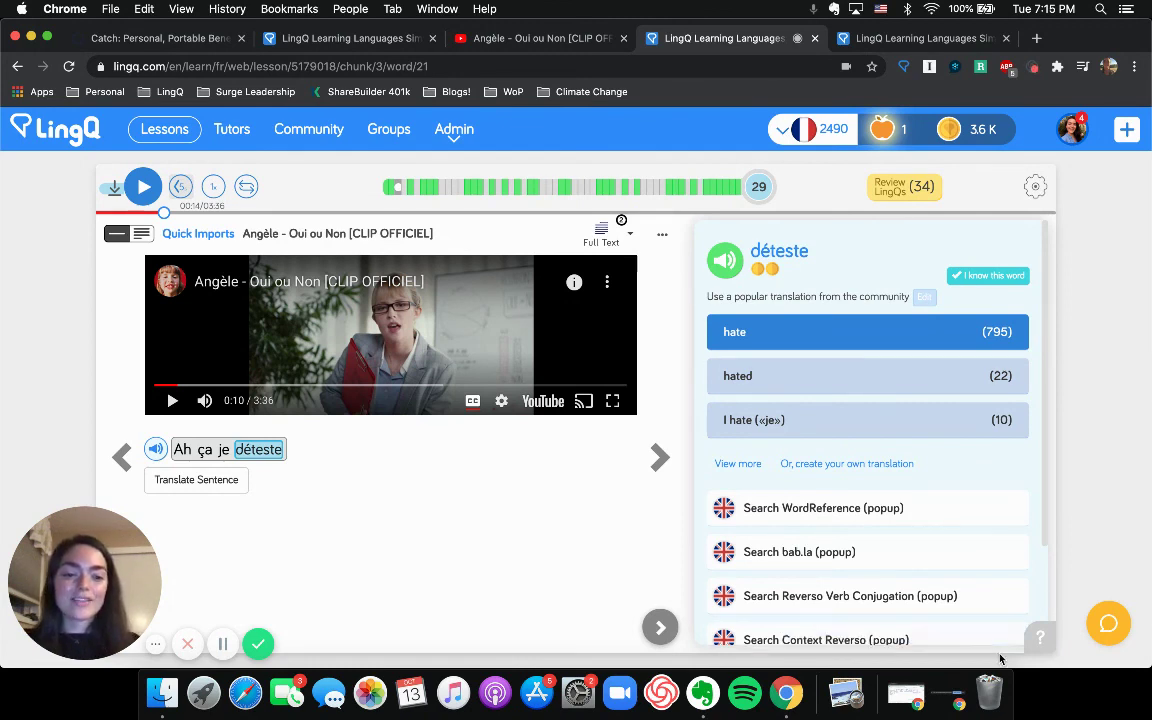
left_click(958, 697)
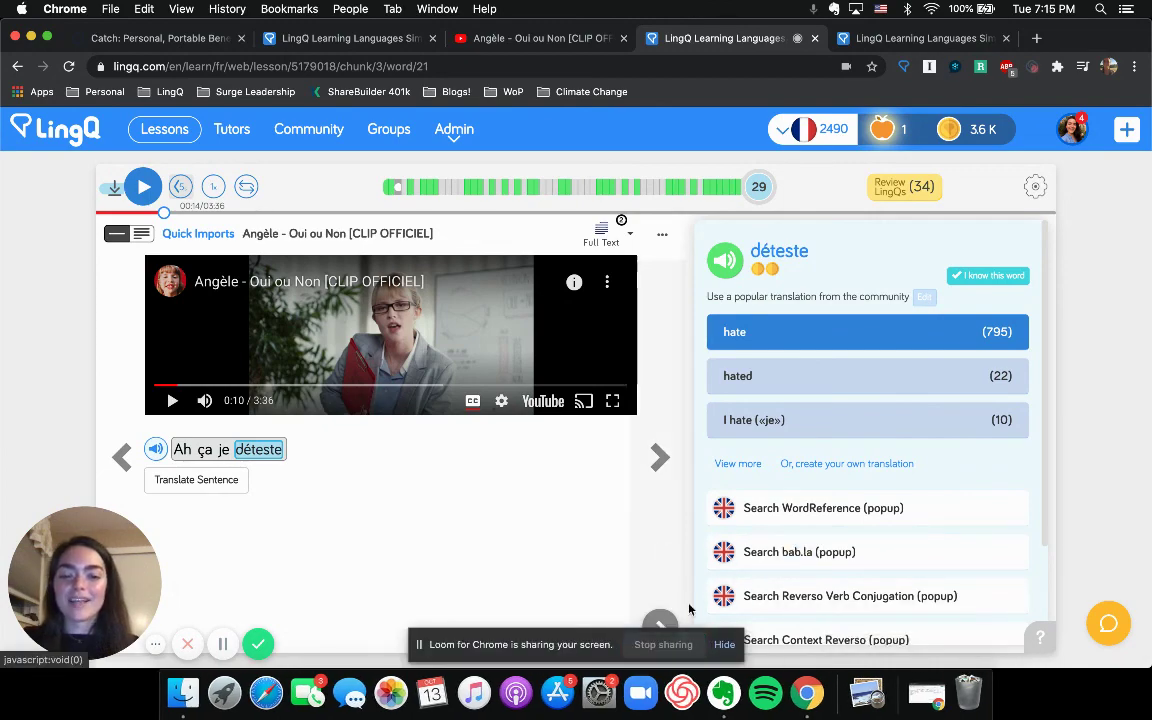